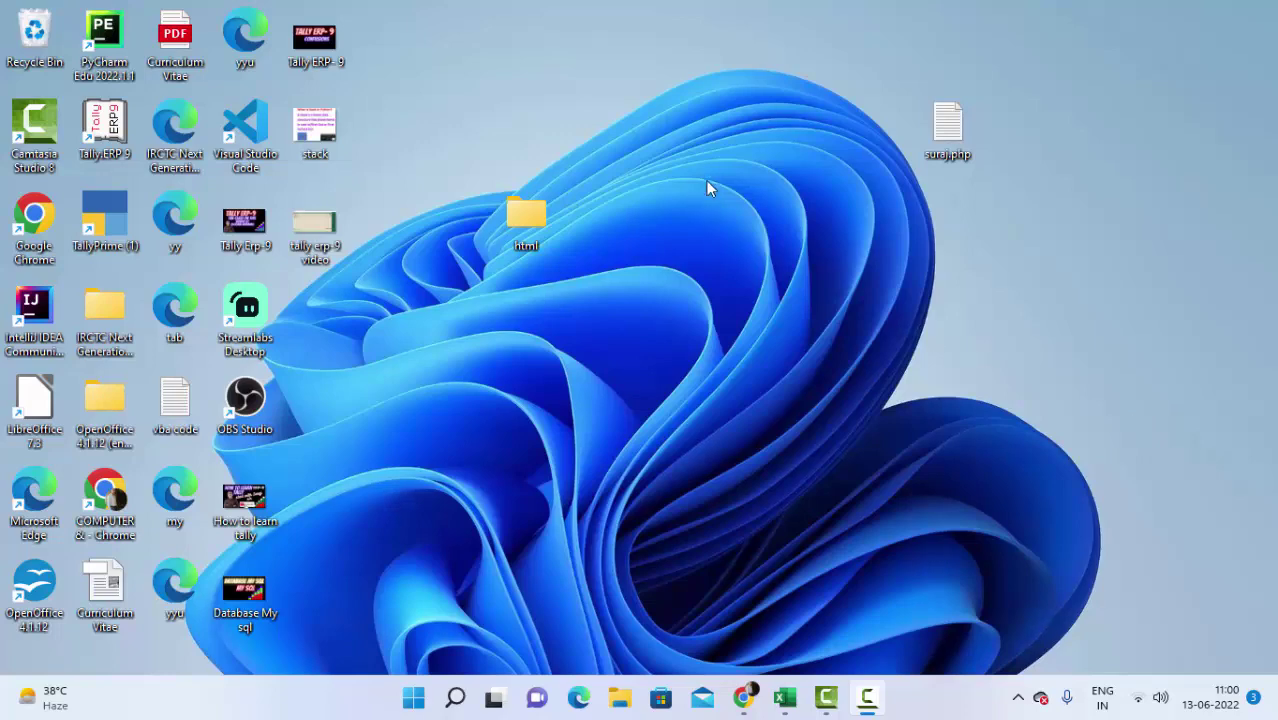
- Refresh the desktop twice from its right-click menu
right_click(707, 170)
left_click(765, 255)
right_click(638, 145)
left_click(736, 232)
- Bring the State/City spreadsheet to the front and select the states in column A
left_click(744, 697)
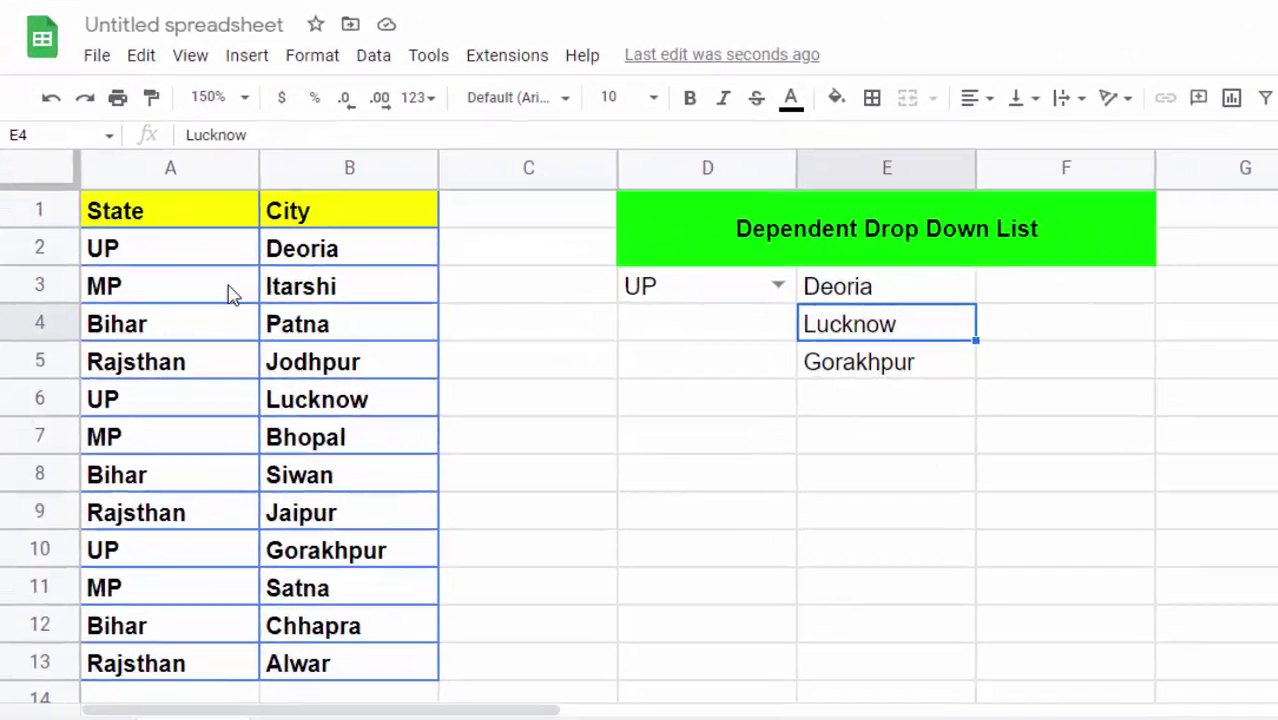
left_click(210, 256)
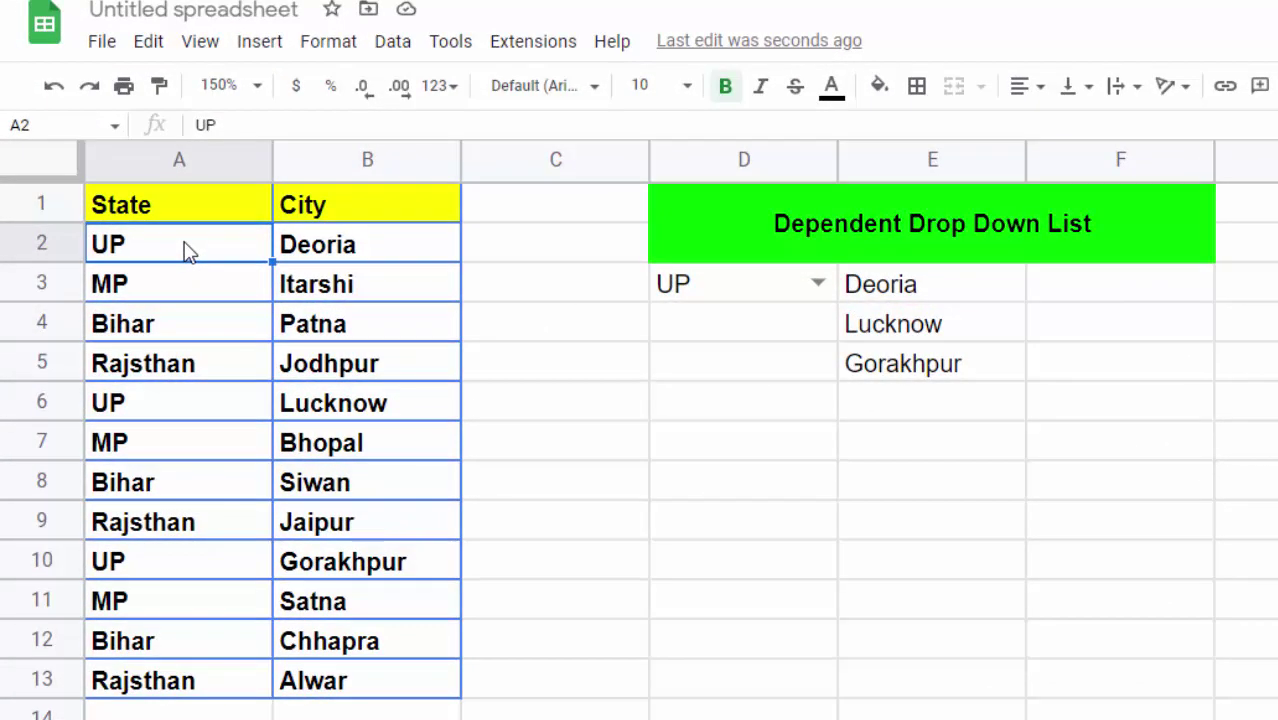
left_click(180, 282)
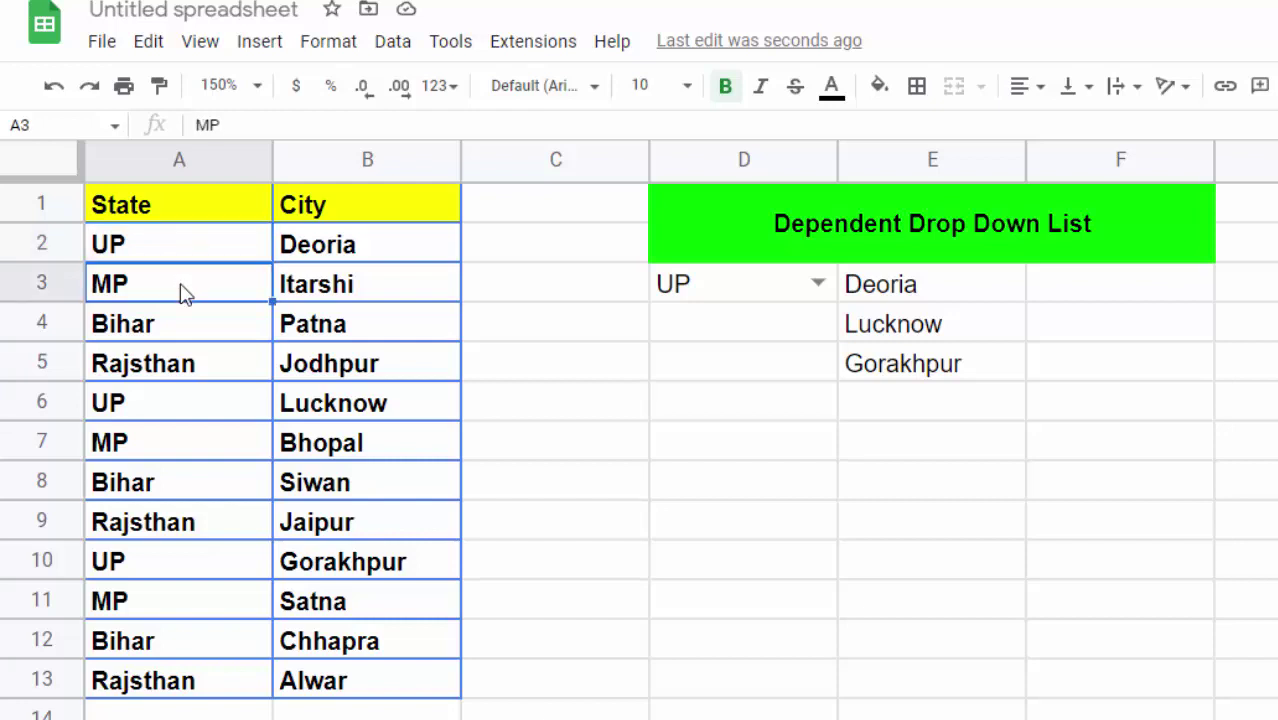
left_click_drag(170, 258, 177, 680)
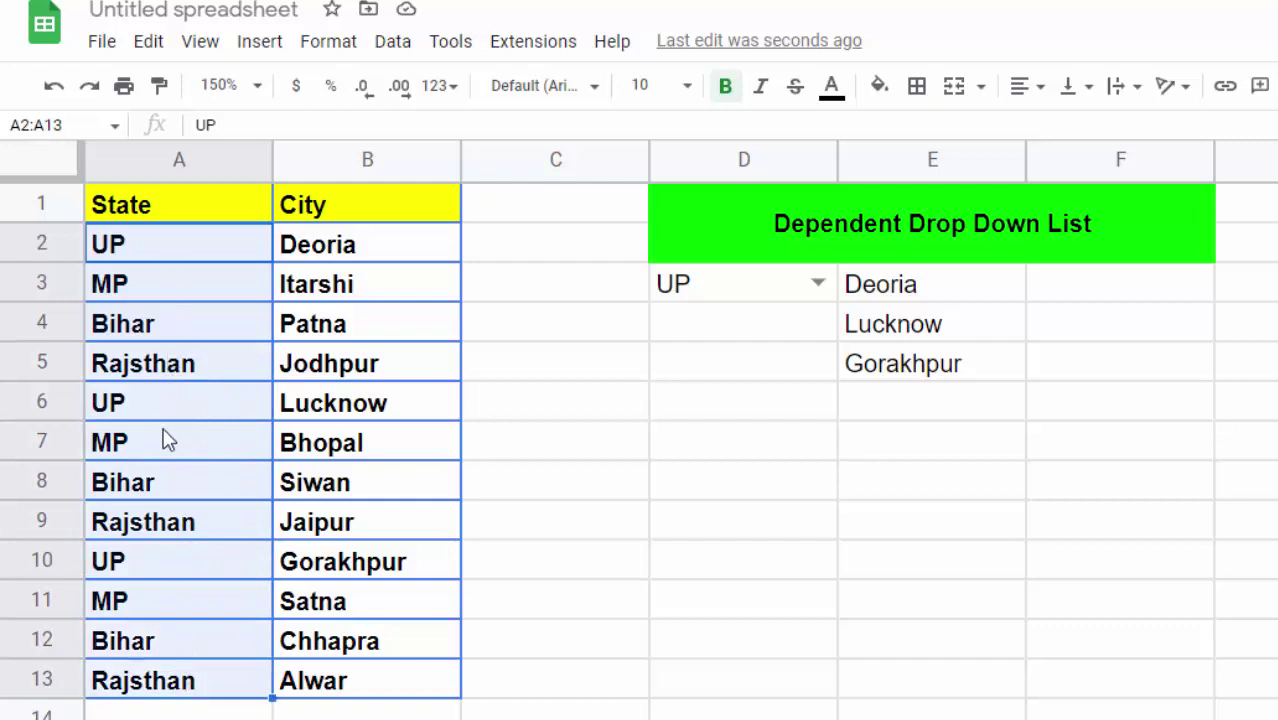
- Step through the state and city pairs in rows 2–6, from Deoria to Lucknow
left_click(316, 245)
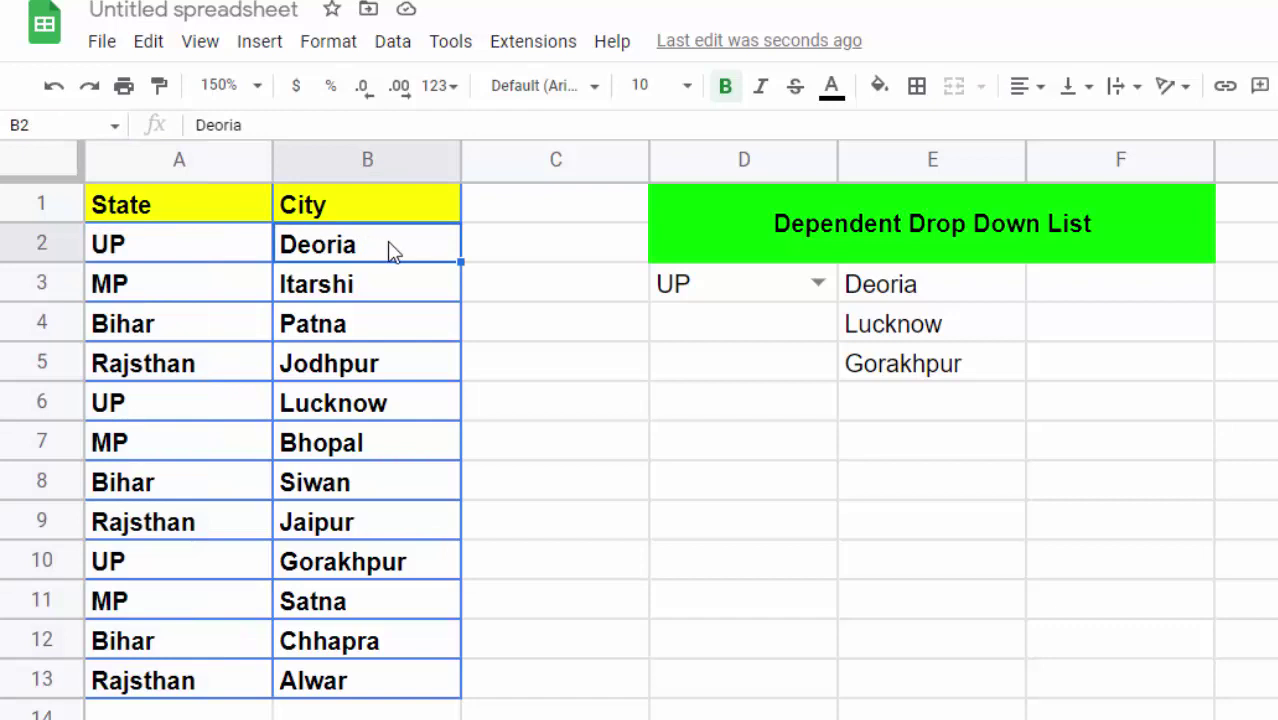
left_click(230, 290)
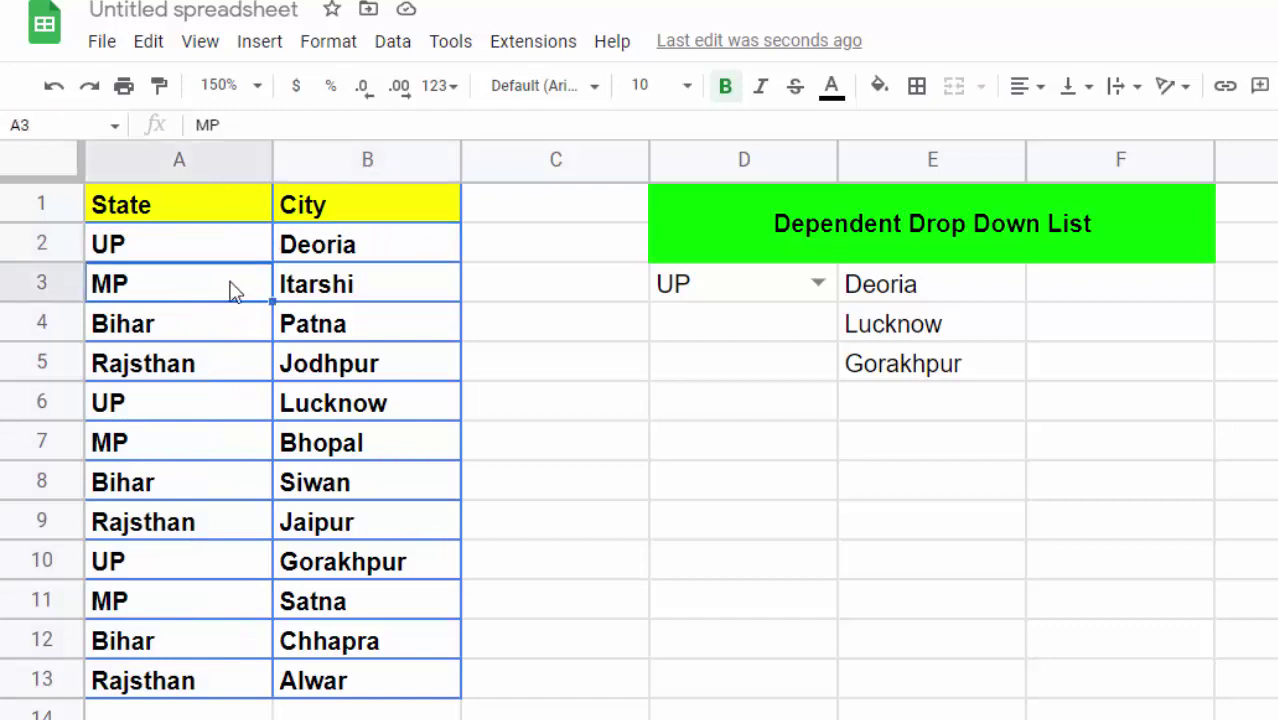
left_click(308, 292)
left_click(173, 325)
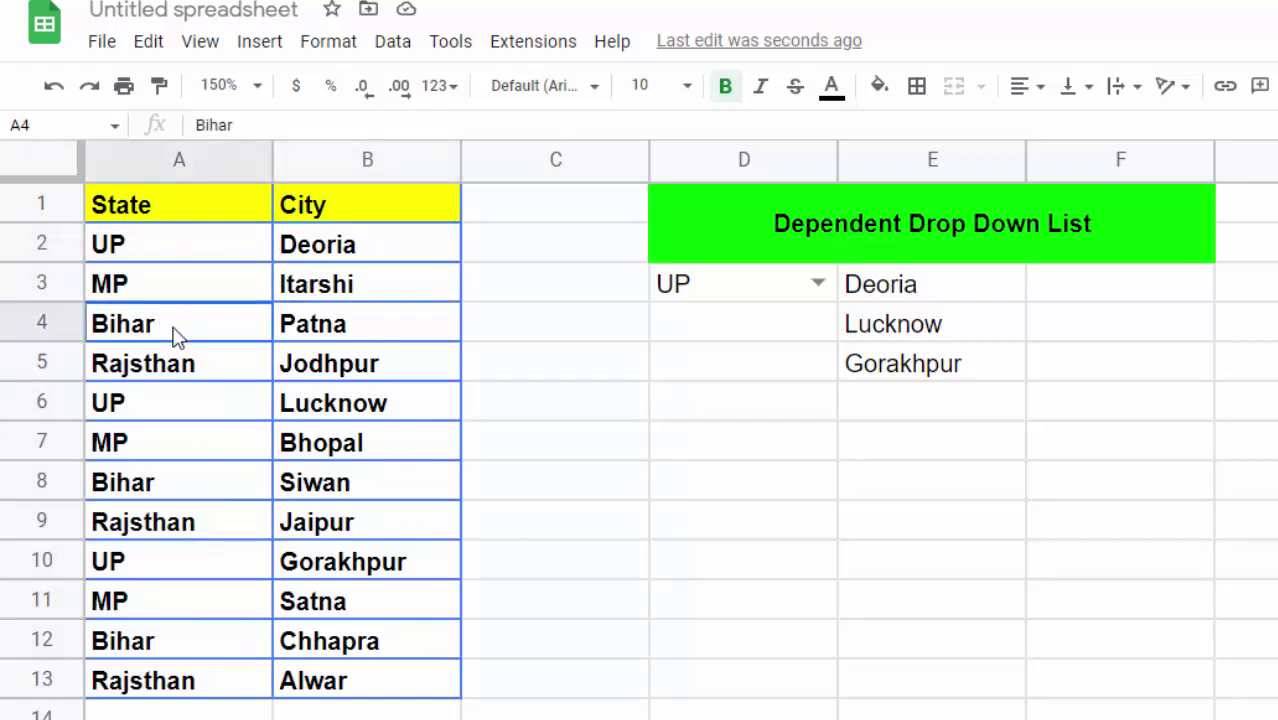
left_click(315, 335)
left_click(318, 366)
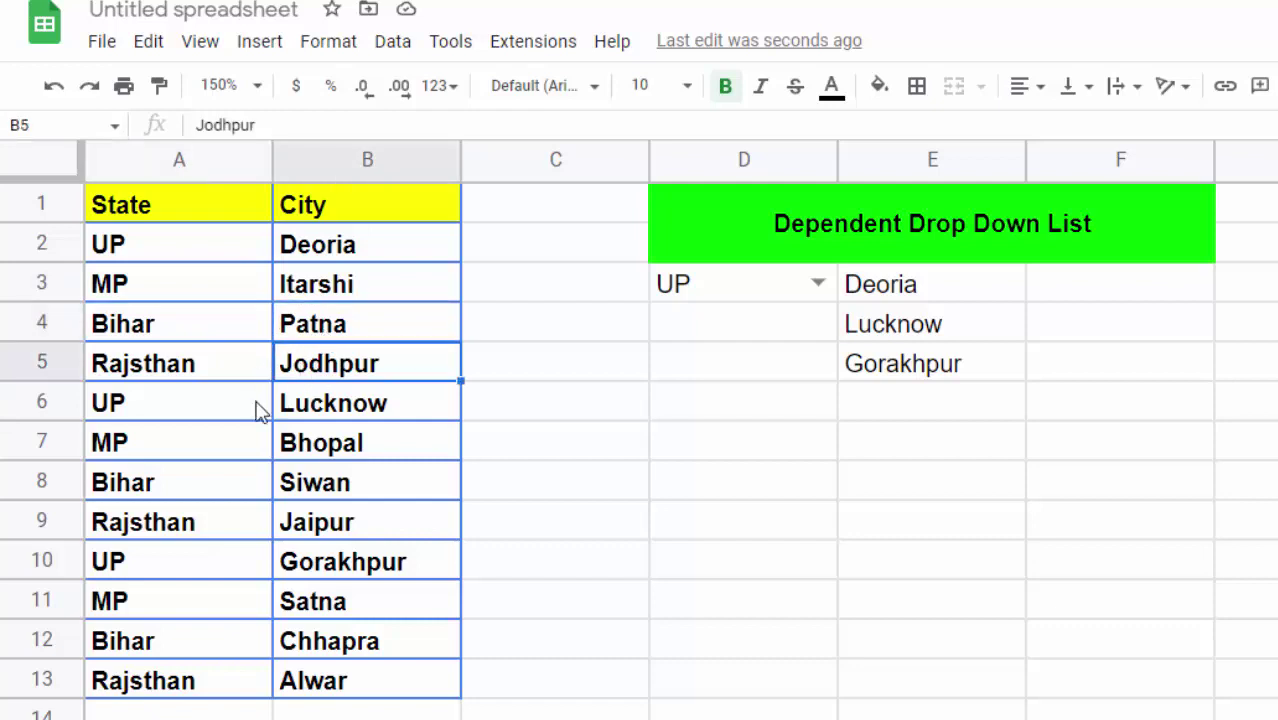
left_click(208, 416)
left_click(343, 413)
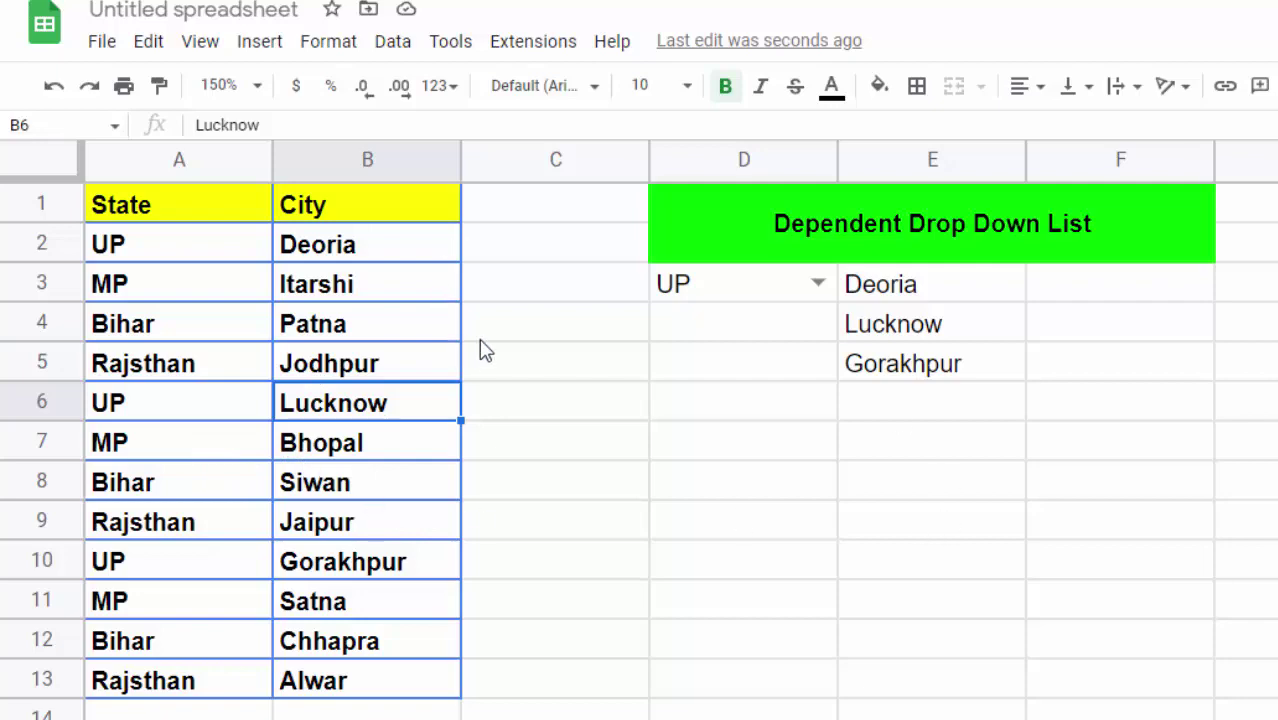
left_click(820, 285)
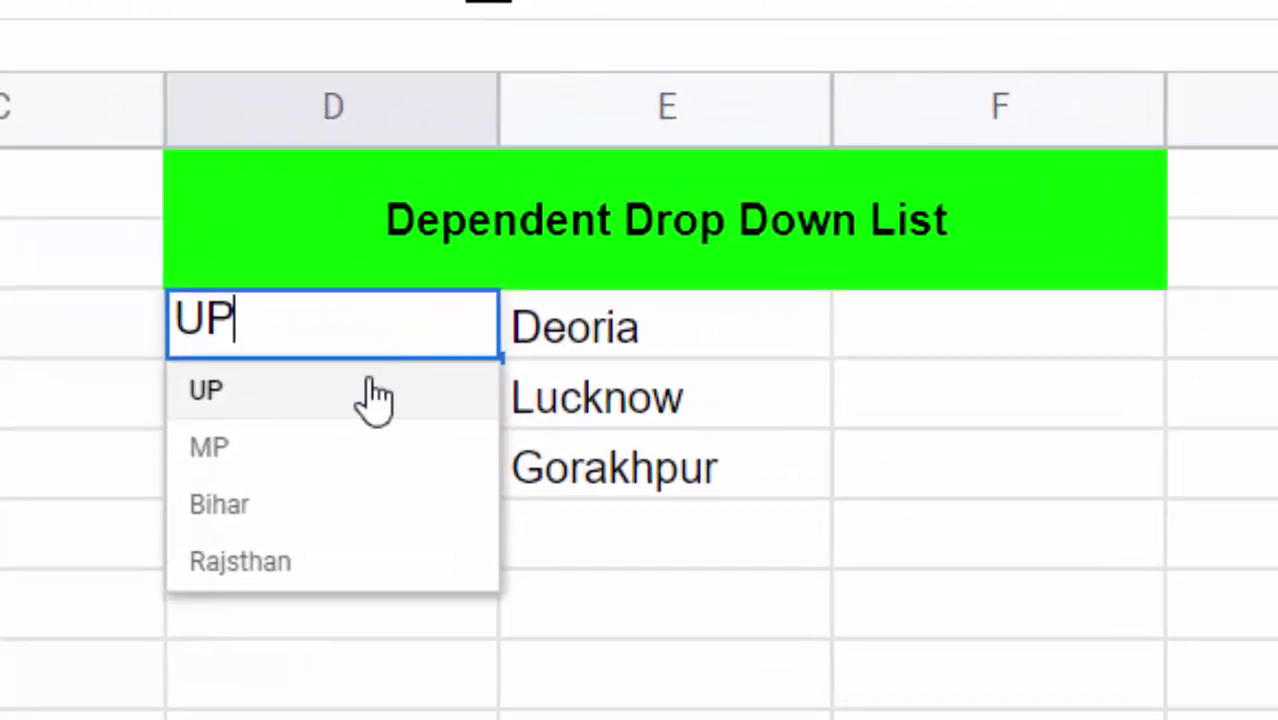
left_click(715, 331)
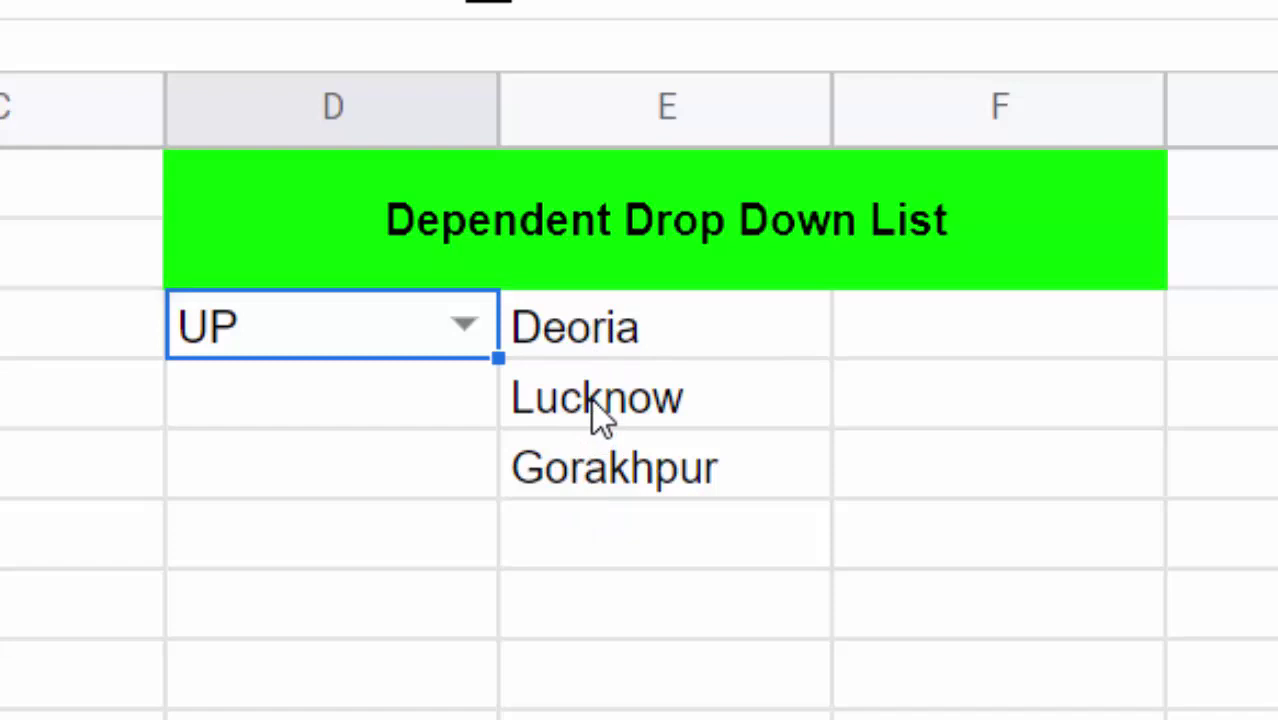
left_click(462, 326)
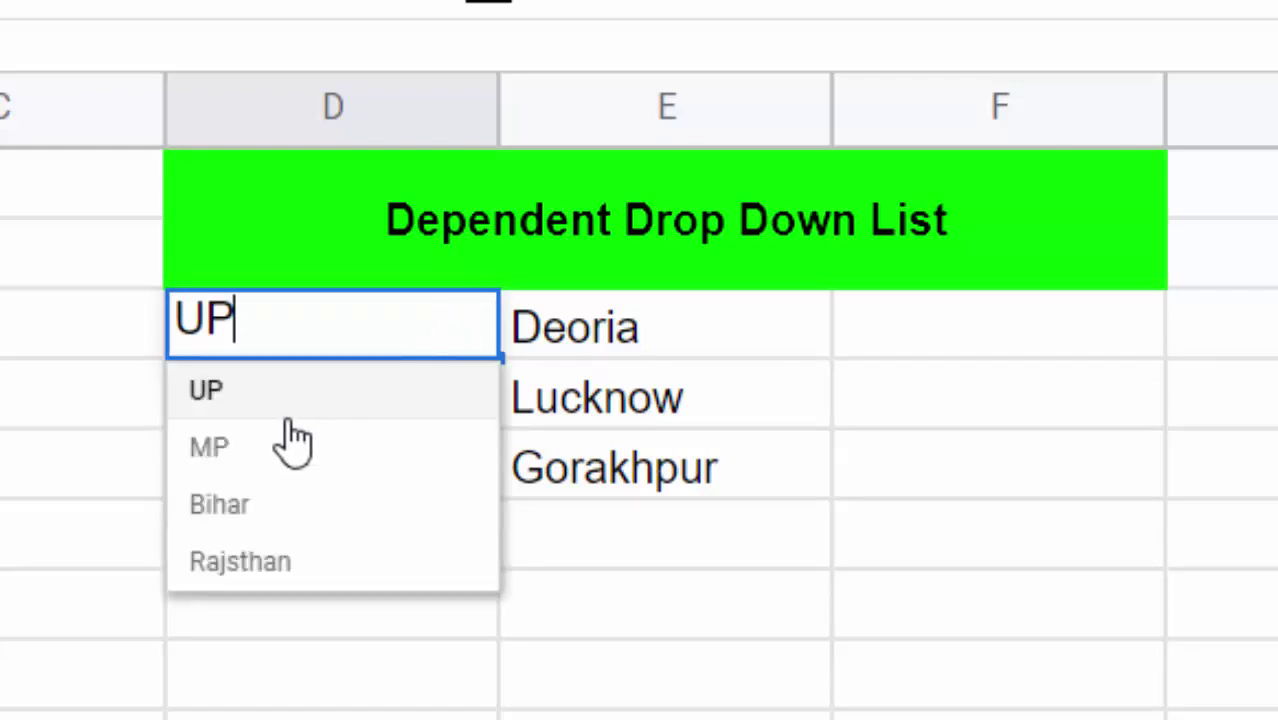
left_click(268, 459)
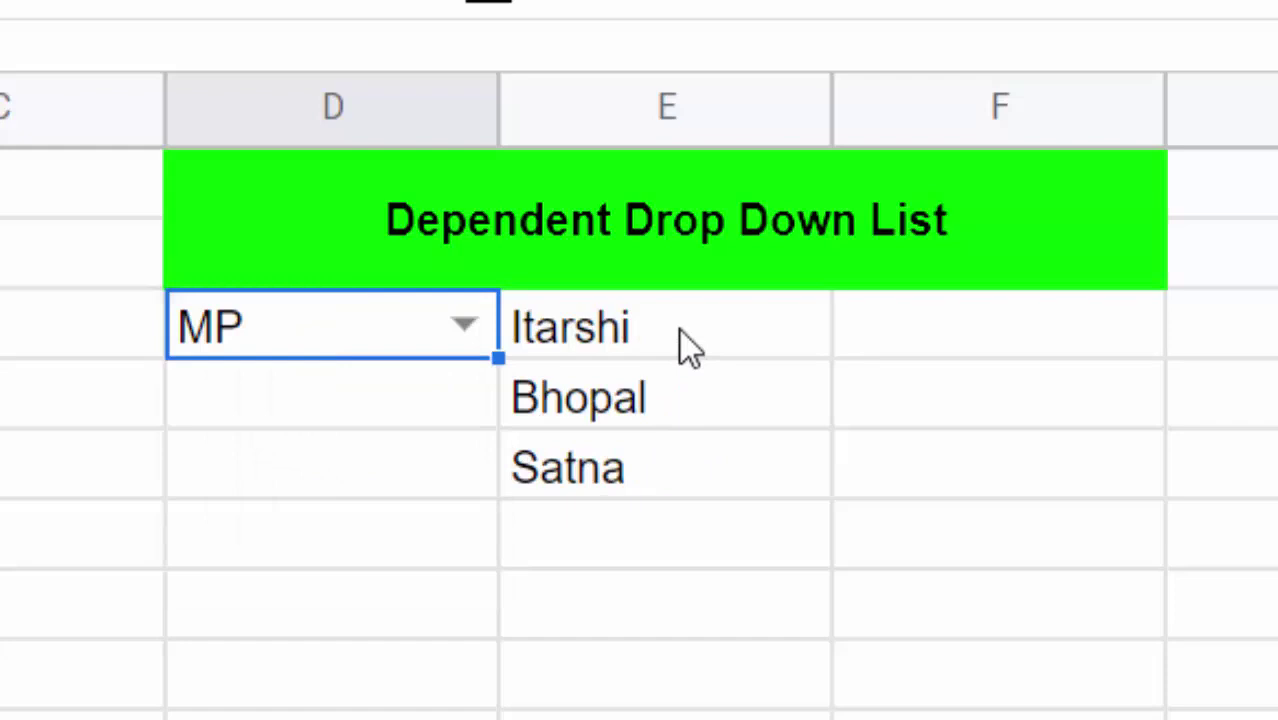
left_click_drag(679, 329, 649, 448)
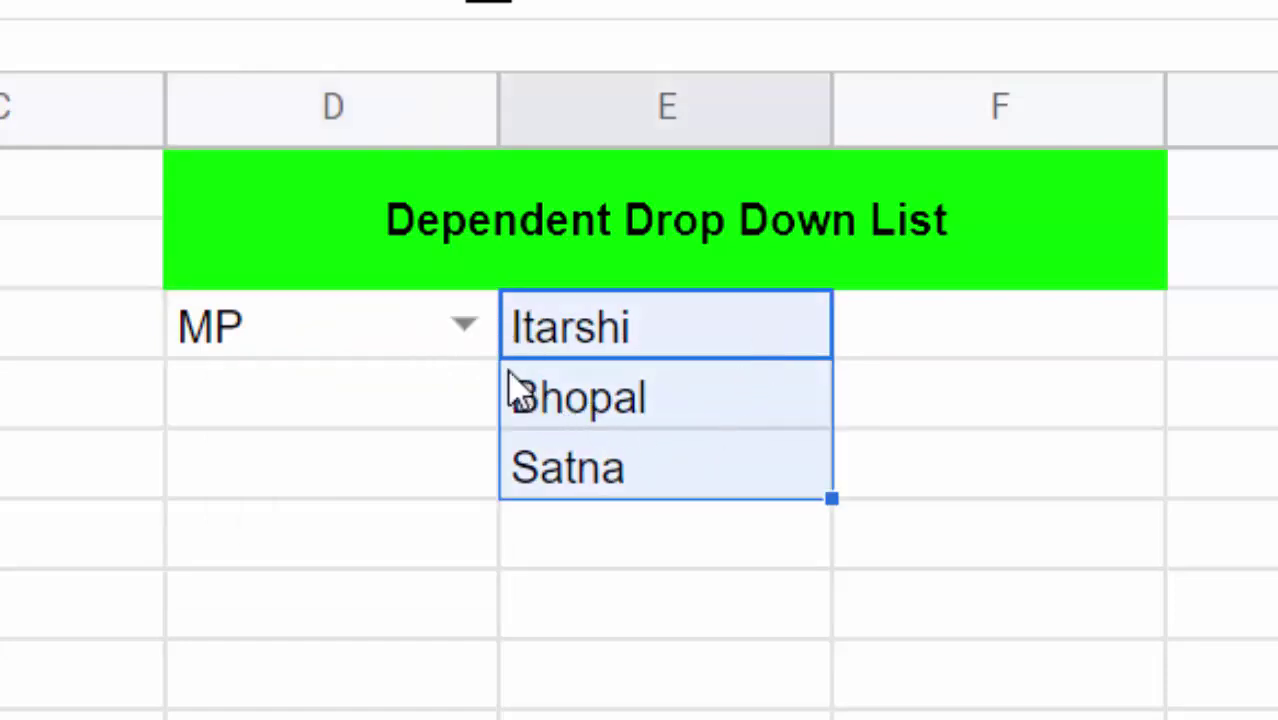
left_click(458, 345)
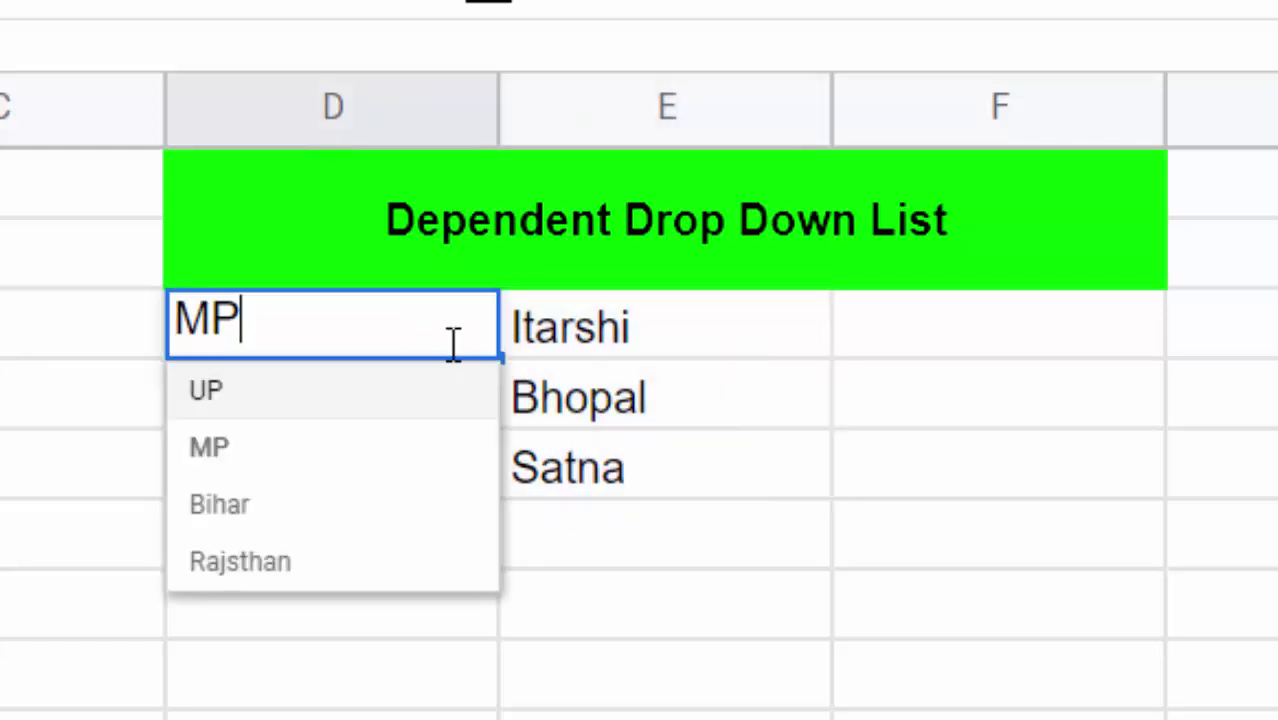
left_click(300, 520)
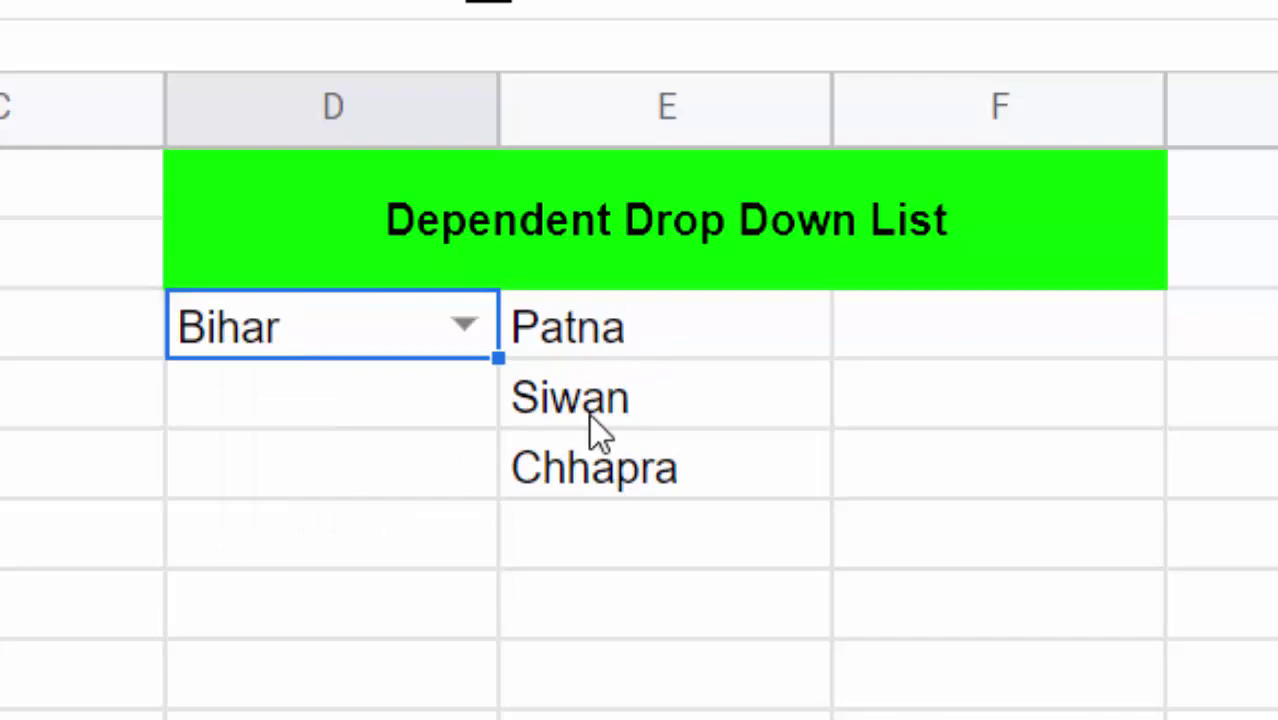
left_click(448, 342)
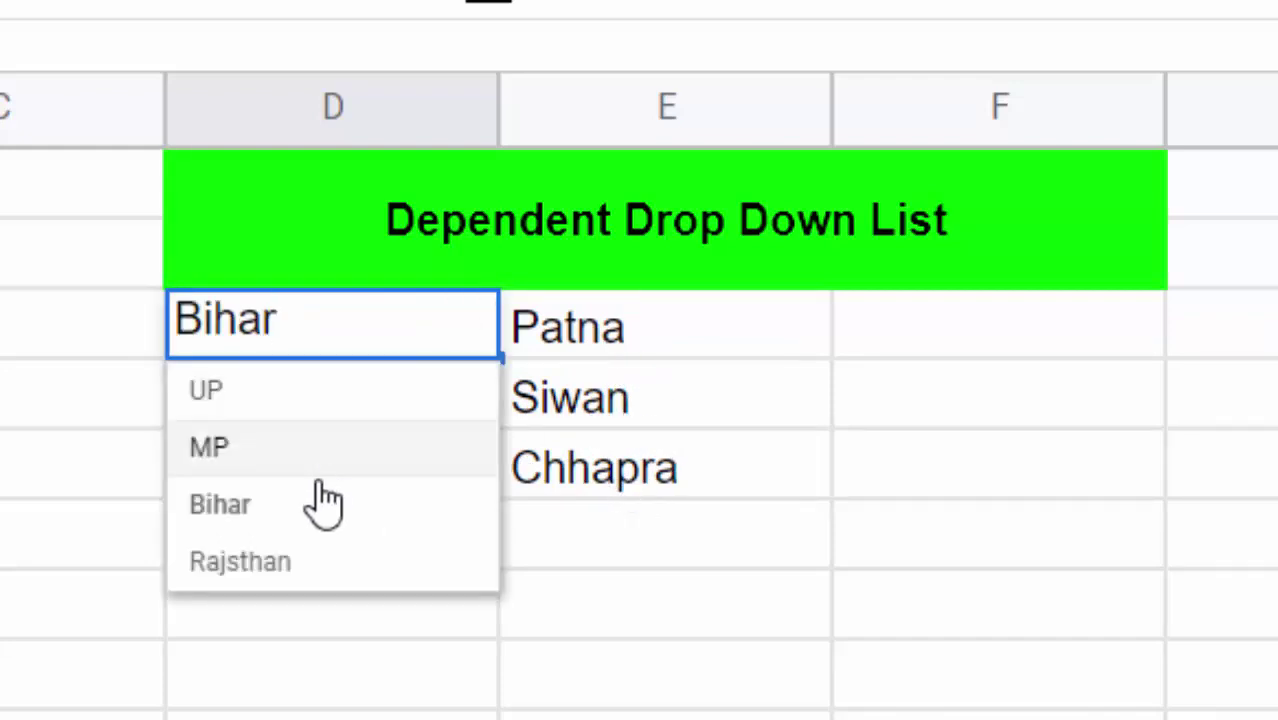
left_click(312, 566)
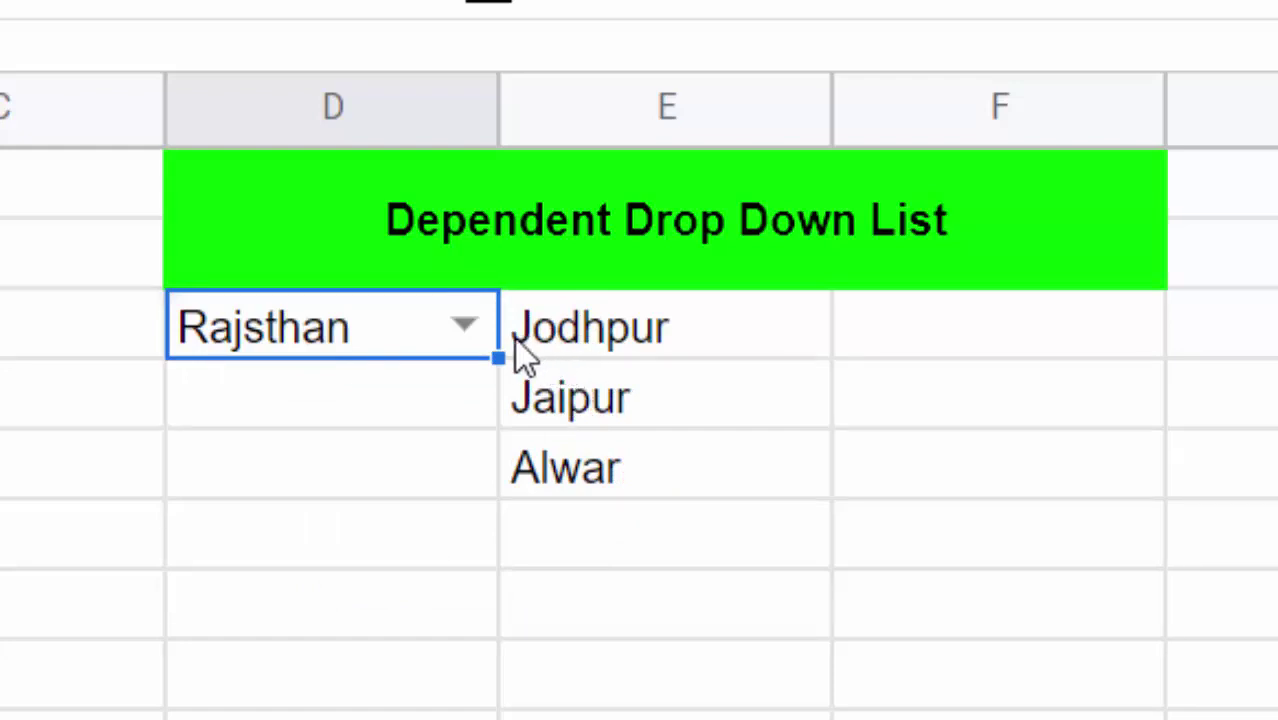
left_click(465, 327)
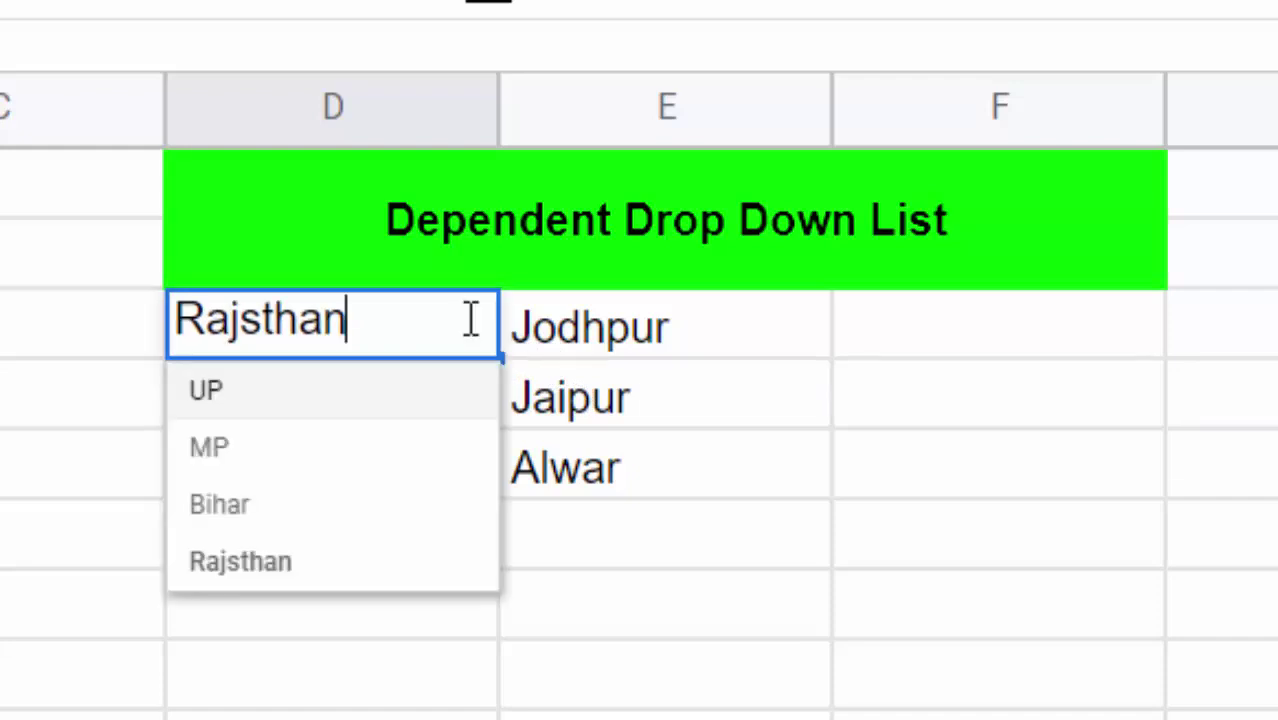
left_click(205, 391)
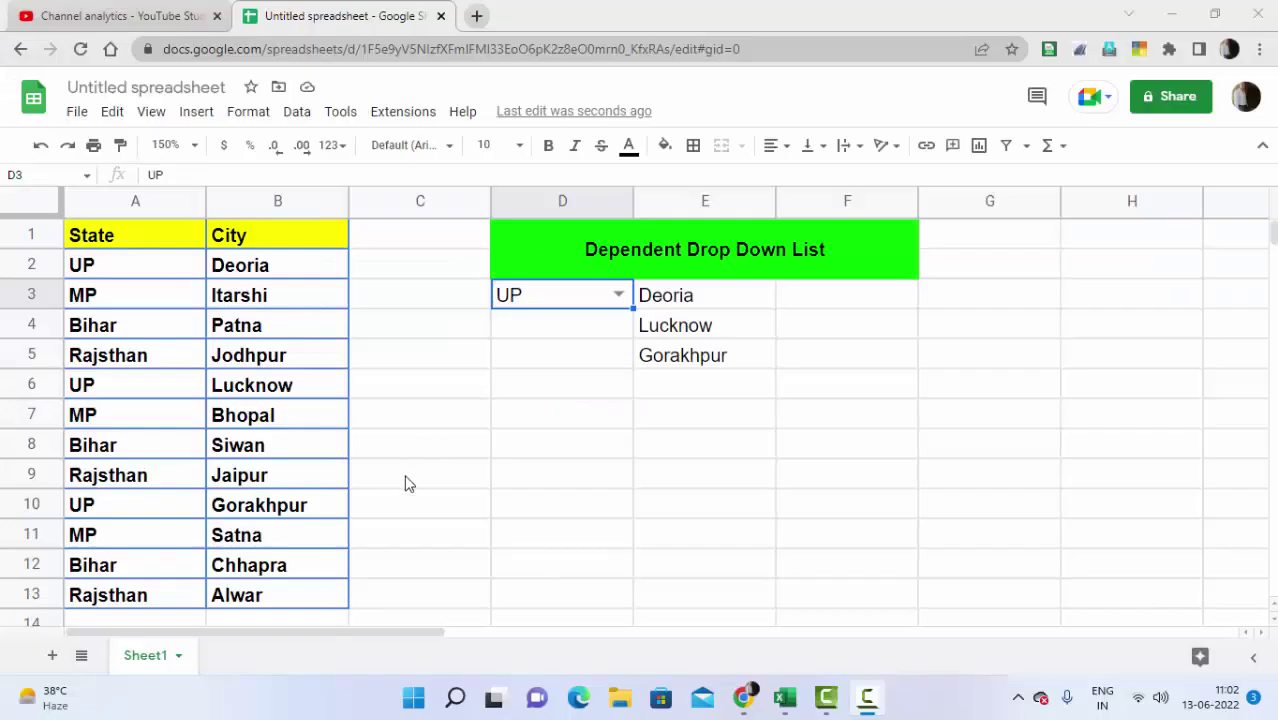
- Copy the State/City table A1:B13 and paste it into the blank sheet
left_click_drag(113, 240, 287, 577)
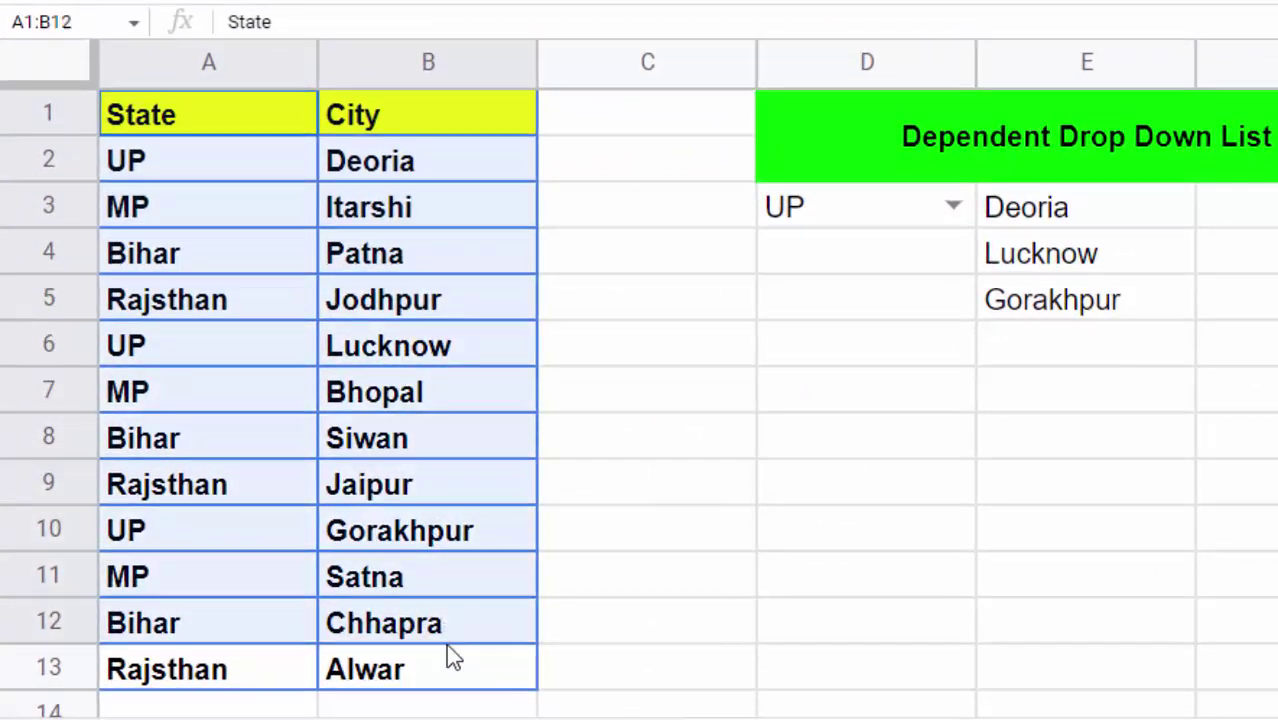
left_click_drag(450, 655, 447, 660)
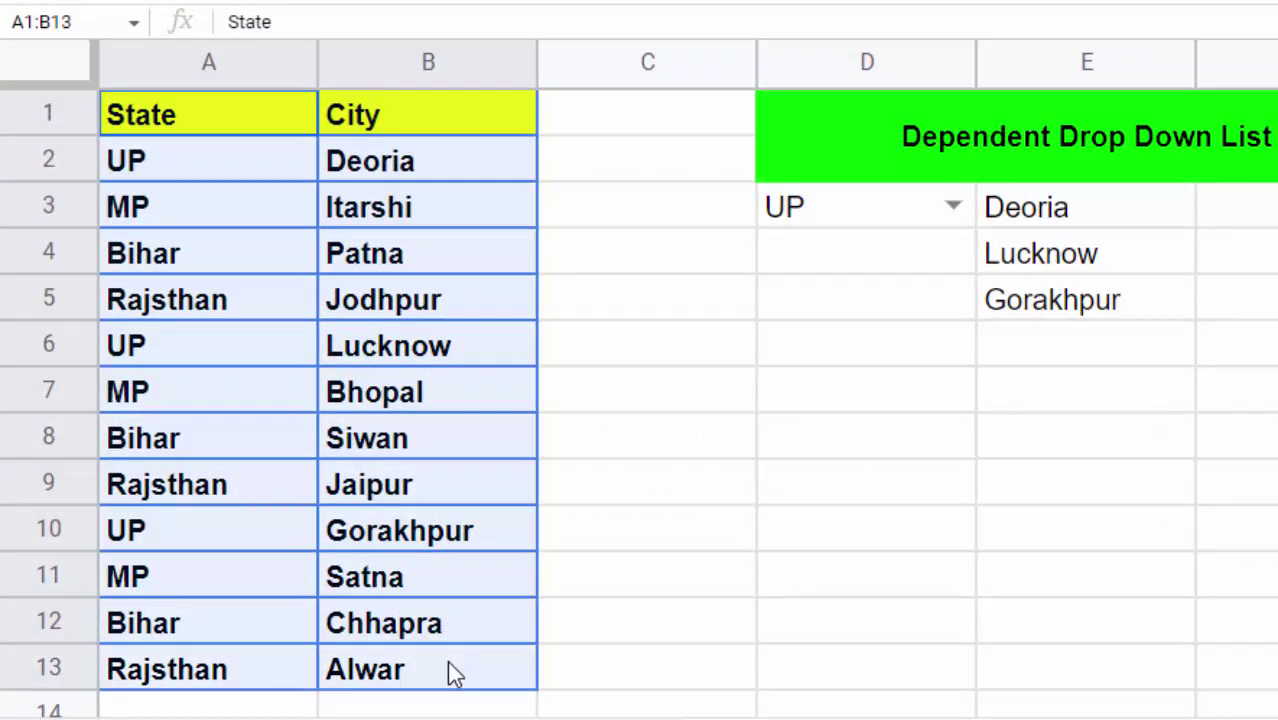
right_click(270, 255)
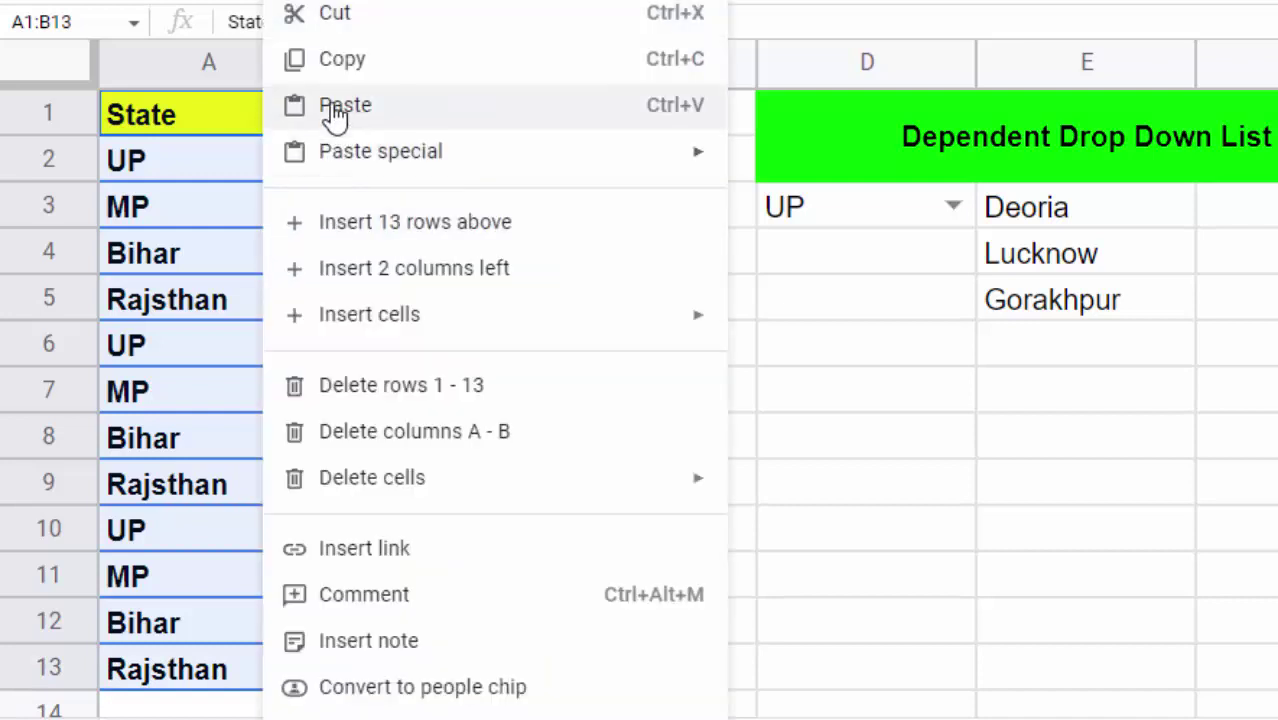
left_click(335, 62)
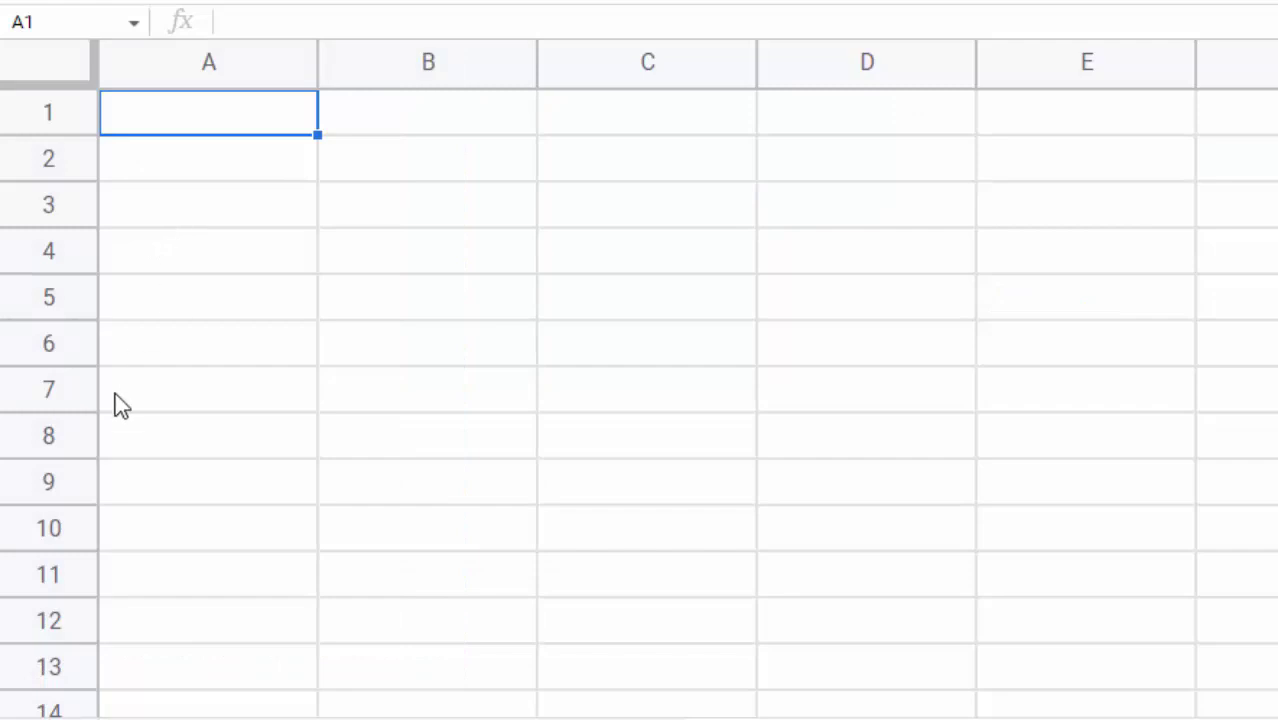
key("ctrl+v")
- Choose Bihar as the state in D3's drop-down
left_click(626, 286)
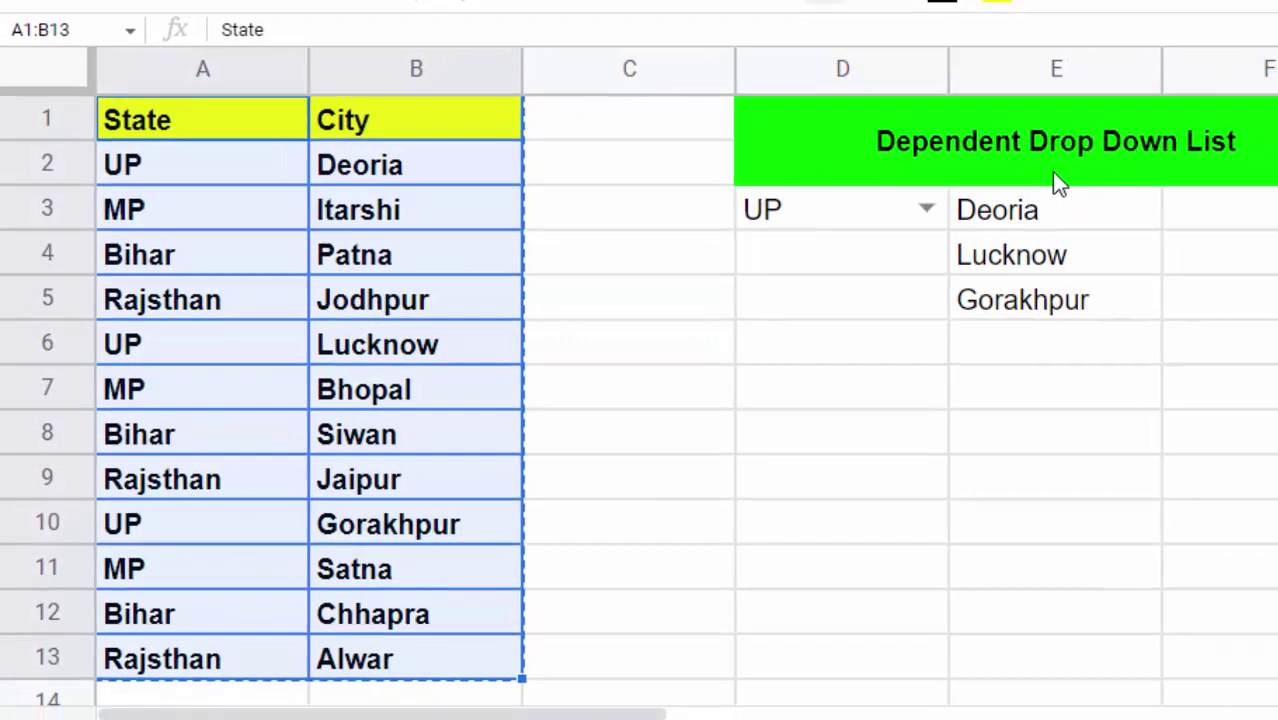
left_click(953, 205)
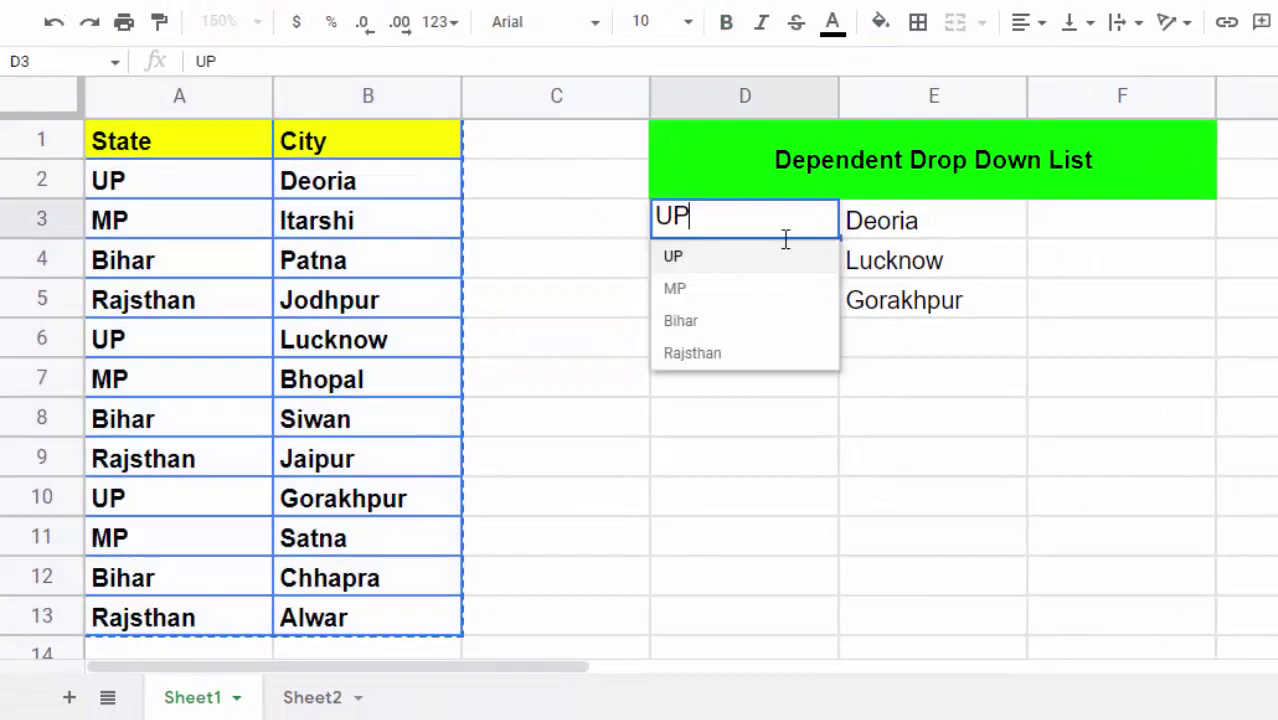
left_click(700, 320)
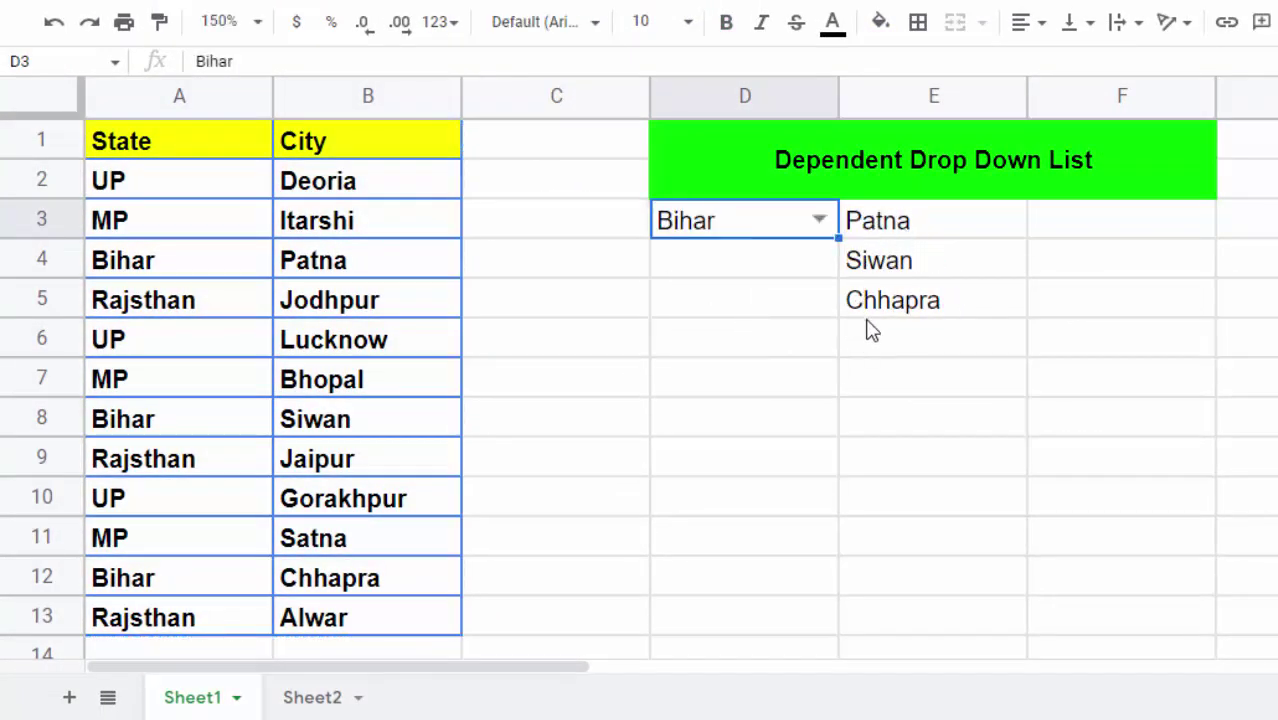
- On Sheet2, merge cells D1:G2 into one cell and start editing it
left_click(318, 700)
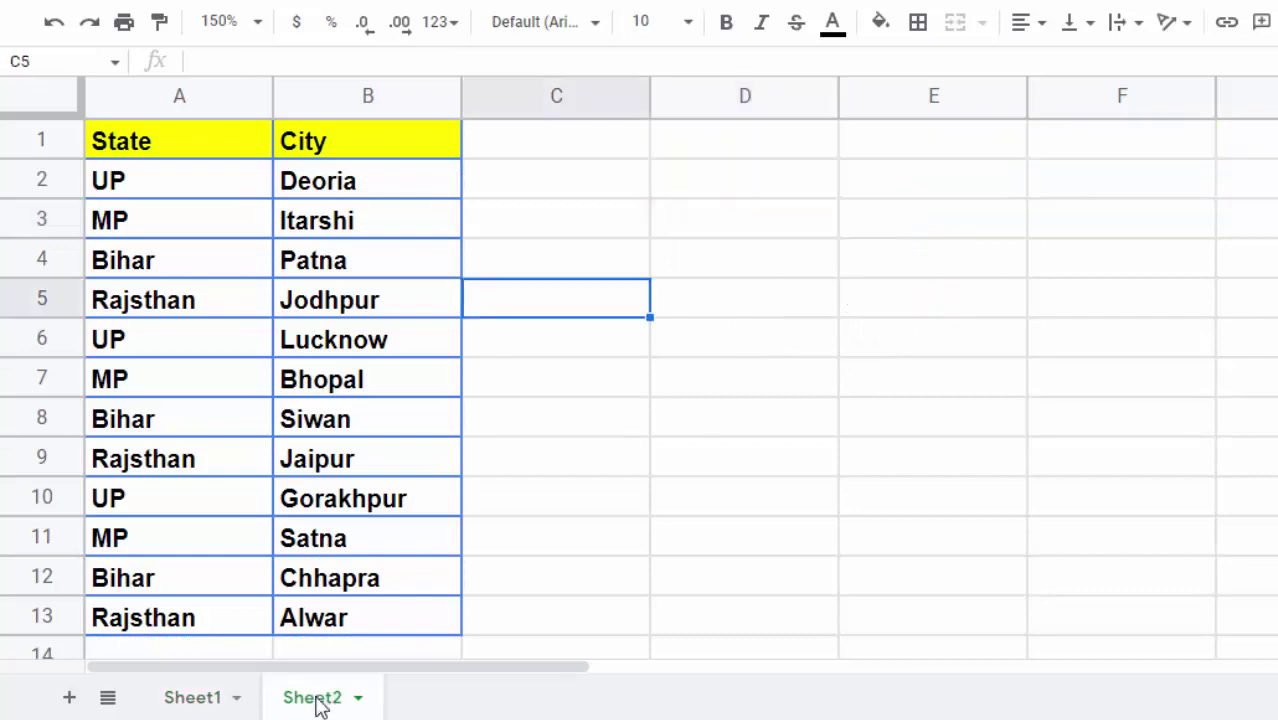
left_click_drag(824, 151, 1245, 190)
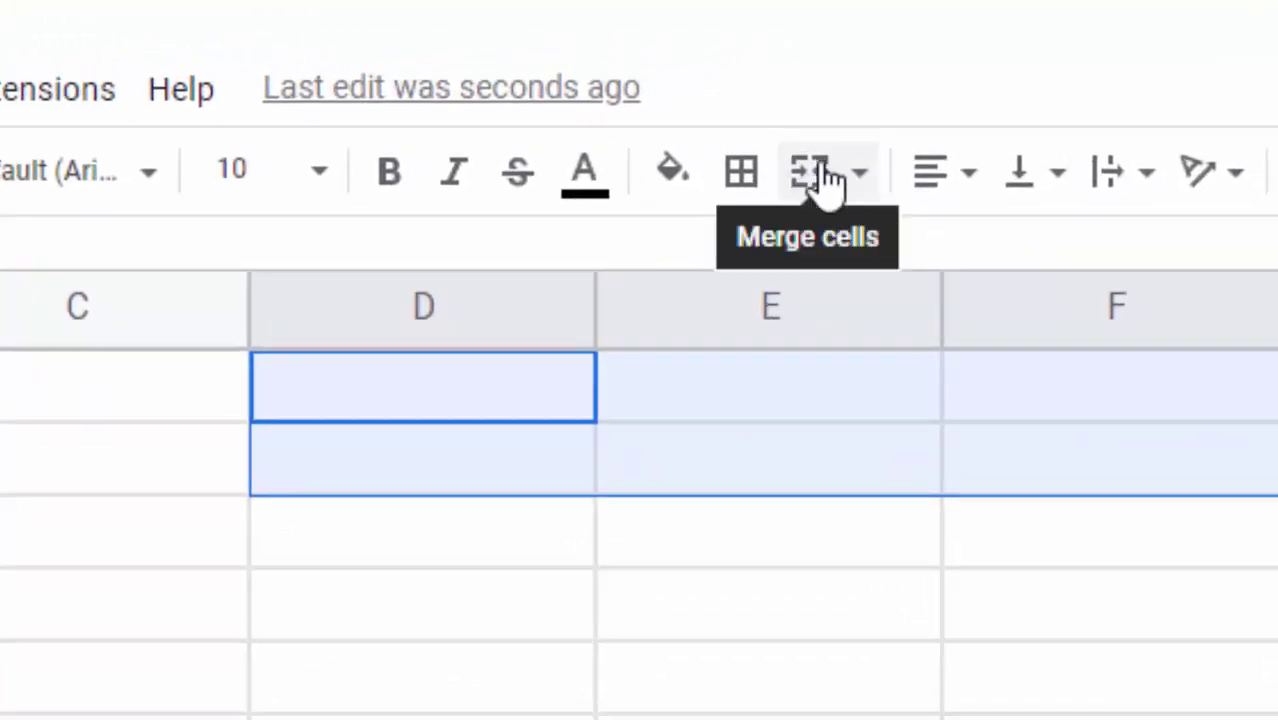
left_click(822, 180)
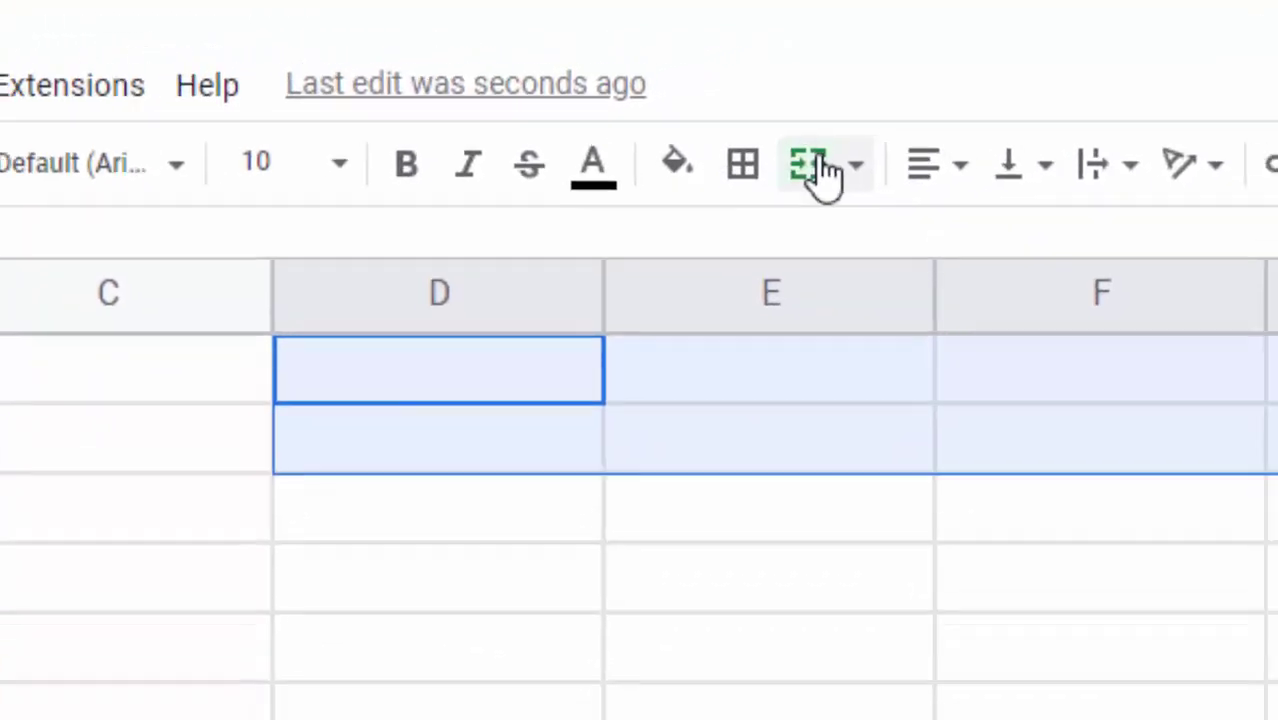
double_click(756, 247)
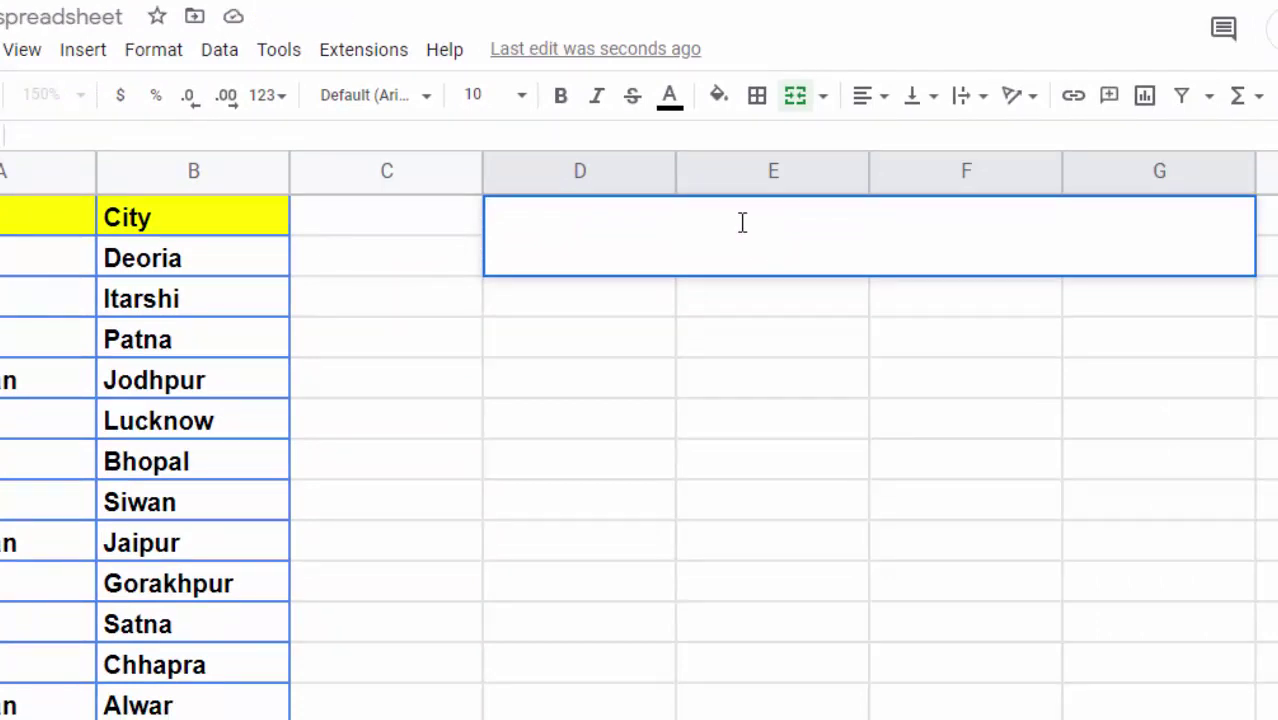
- Enter the heading 'Dependent Drop down' and centre it horizontally and vertically
type("Dependent Drop down")
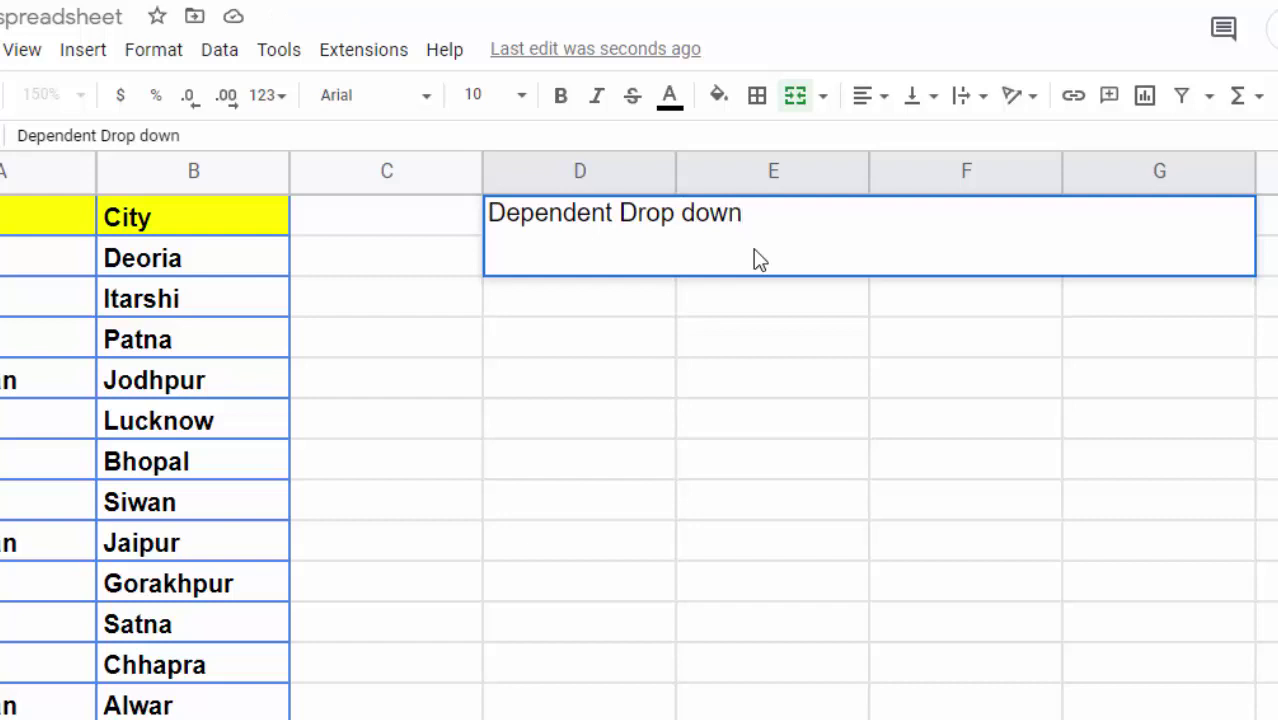
left_click(645, 352)
left_click(699, 262)
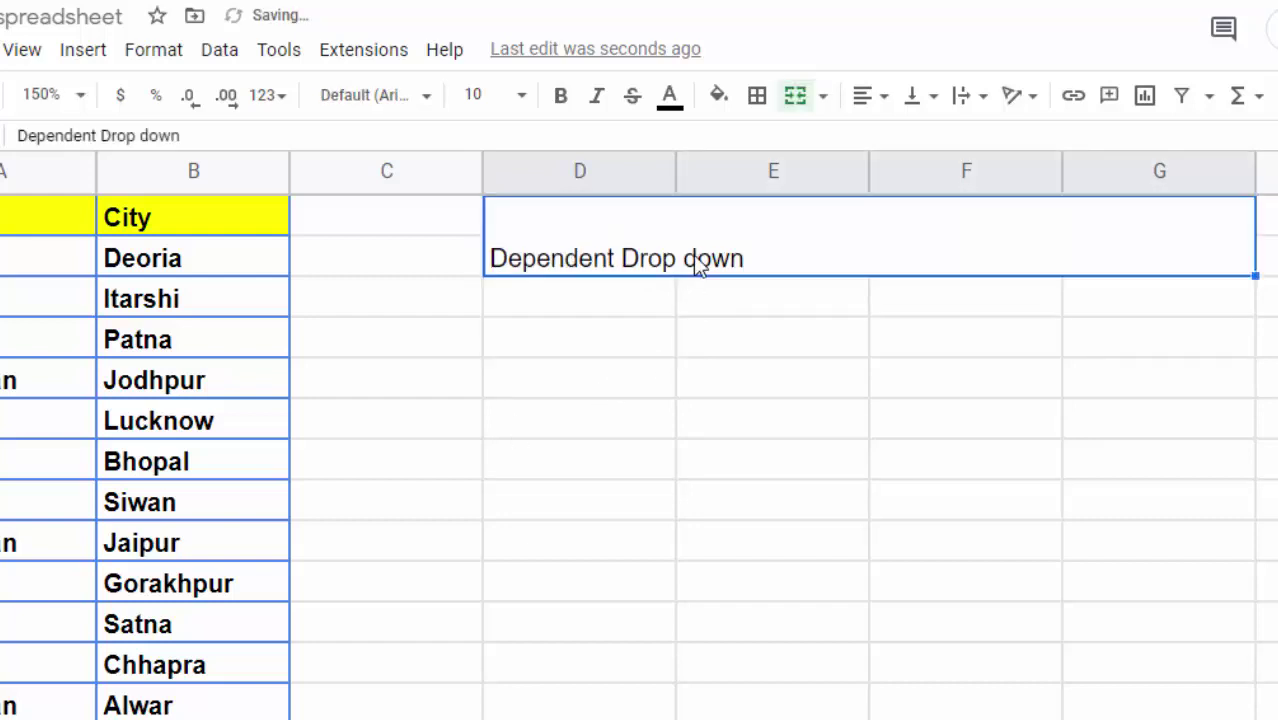
left_click(896, 100)
left_click(897, 143)
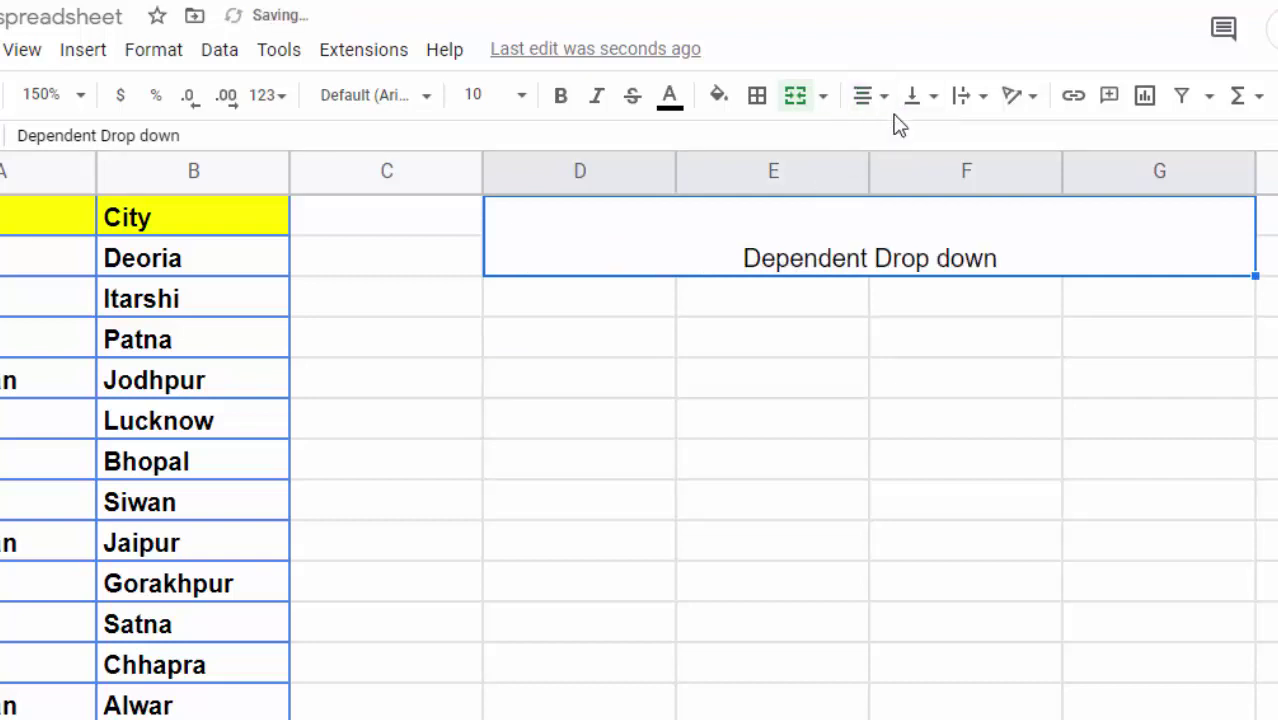
left_click(940, 98)
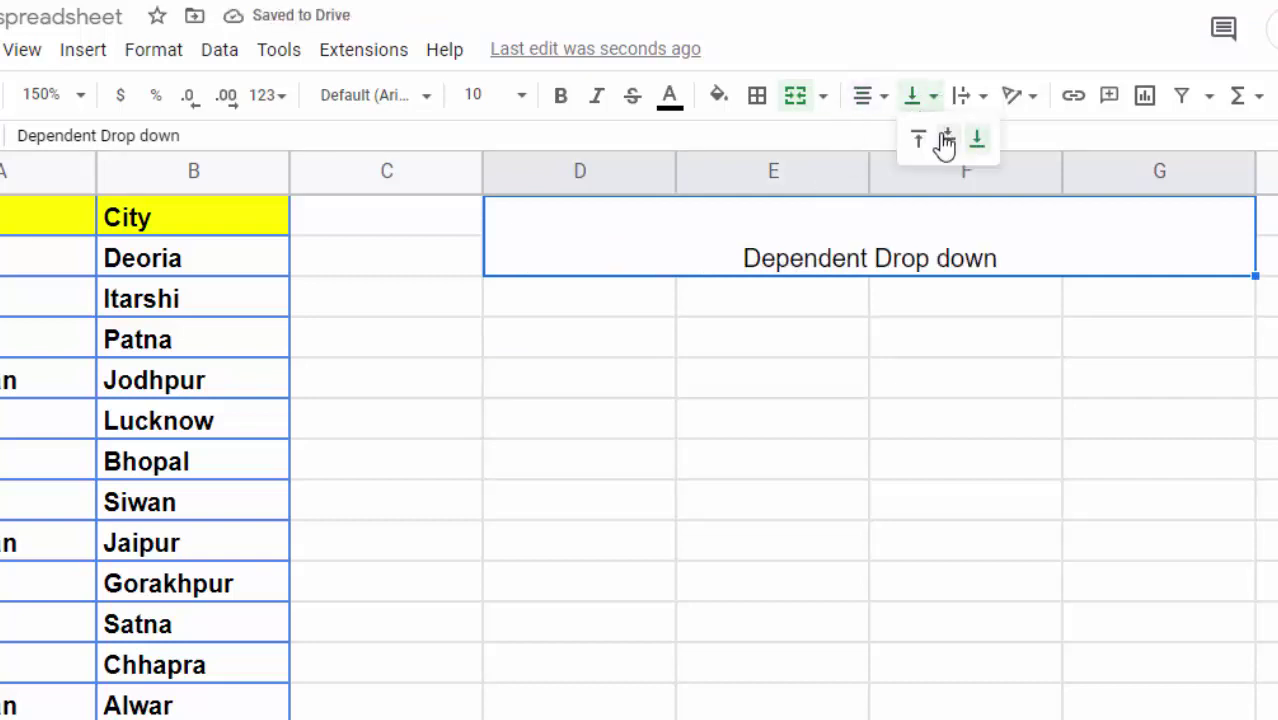
left_click(945, 137)
- Give the heading a yellow fill and bold text, then select cell D3
left_click(868, 418)
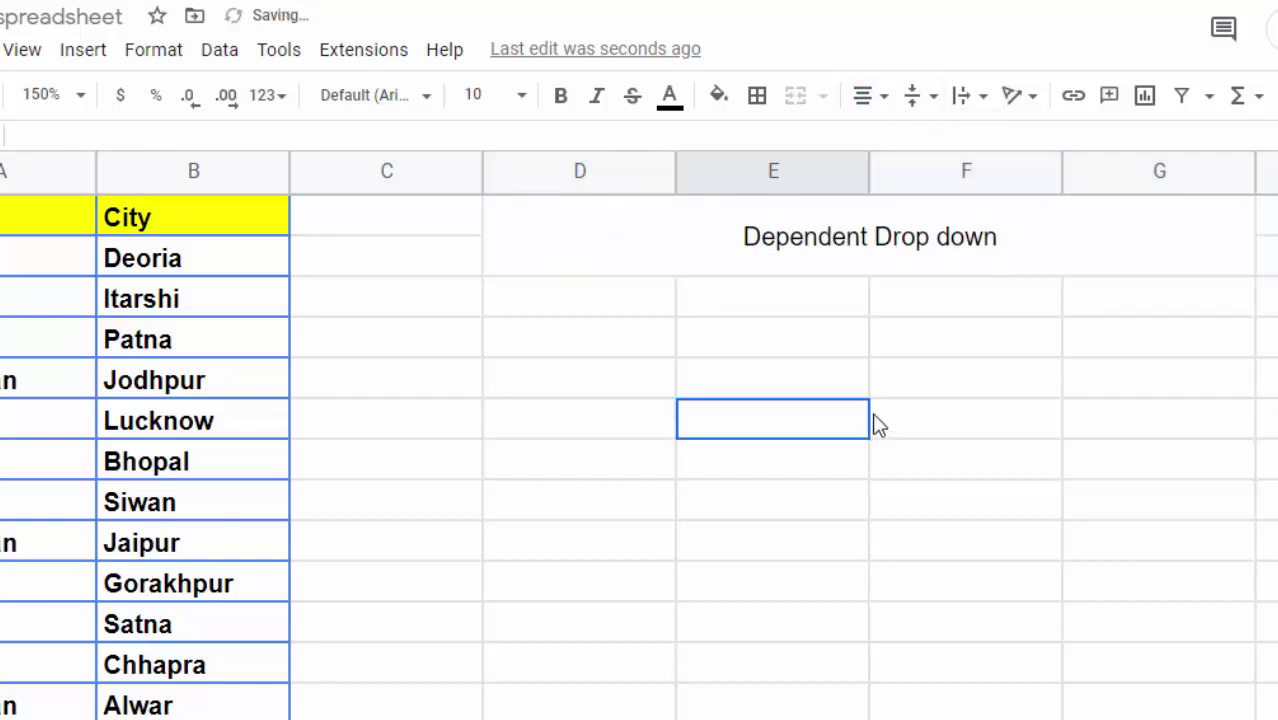
left_click(780, 245)
left_click(722, 100)
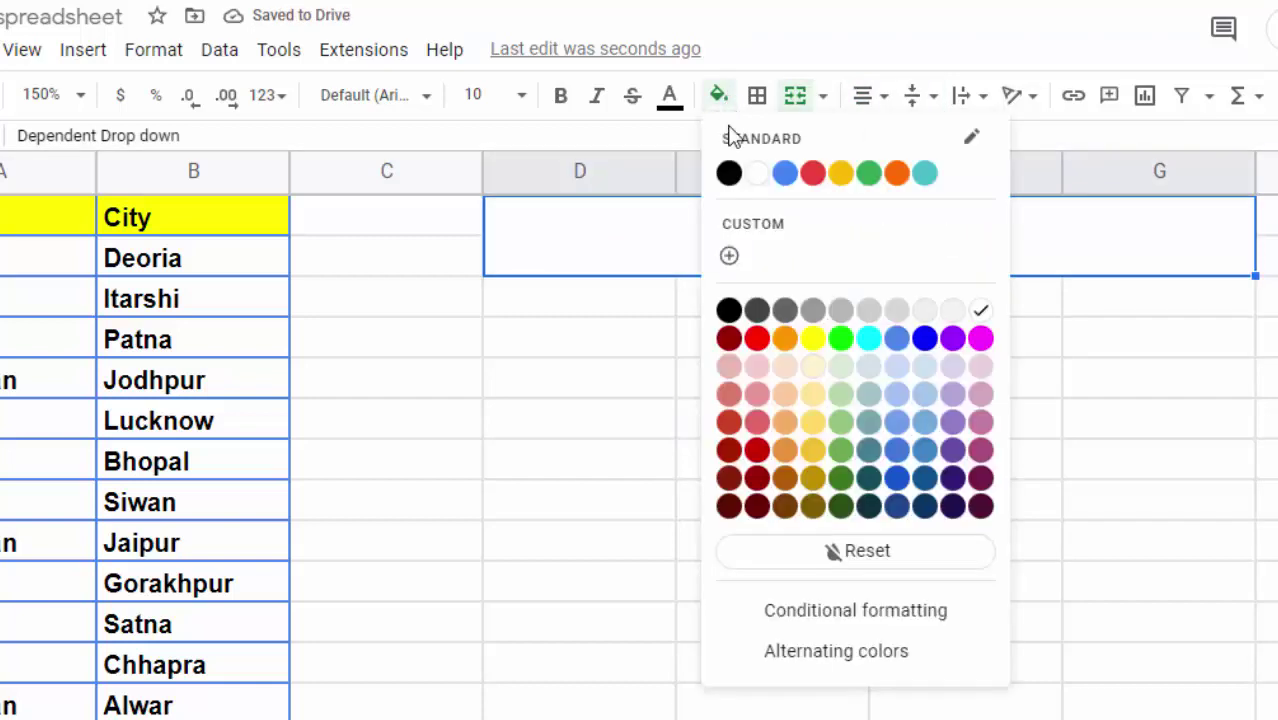
left_click(812, 338)
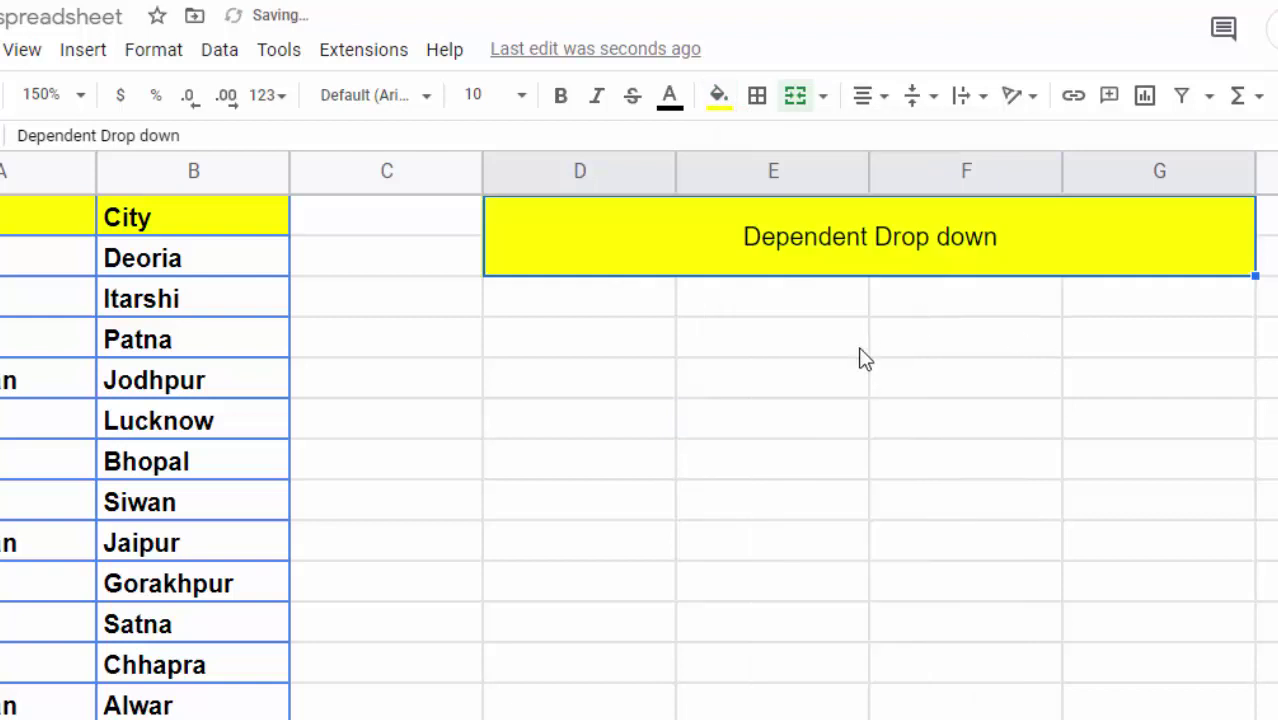
left_click(562, 100)
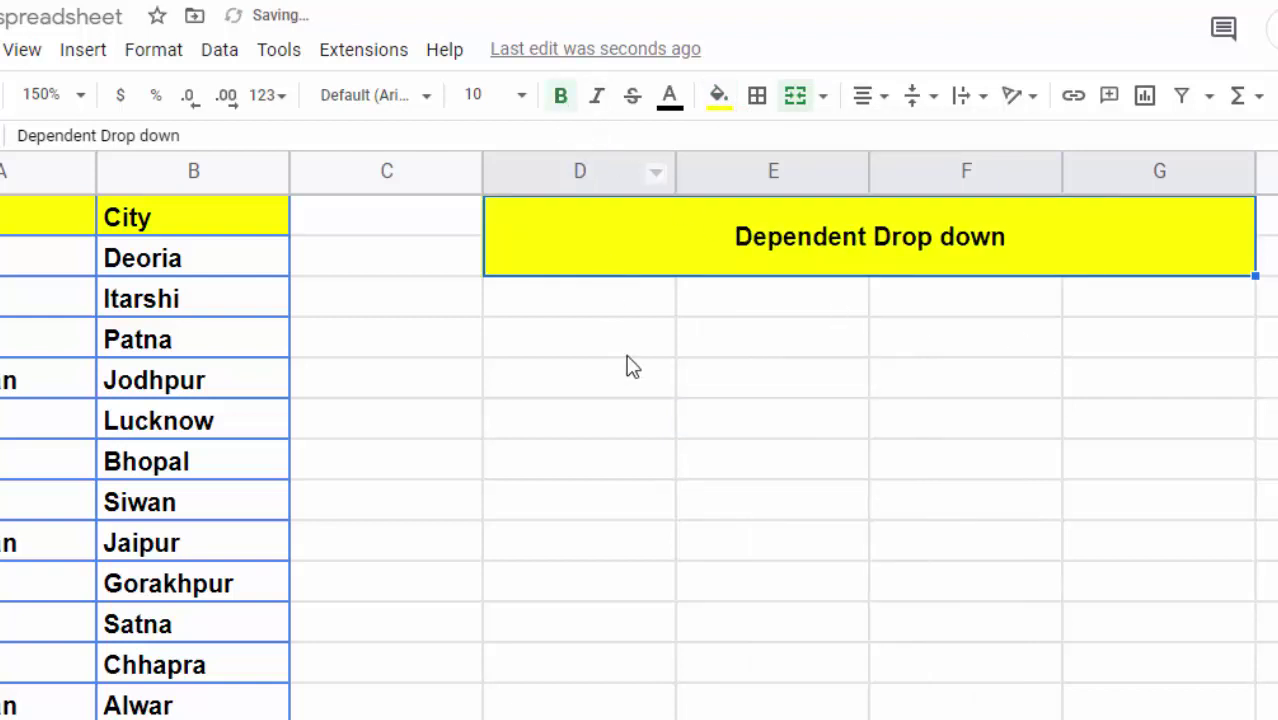
left_click(644, 316)
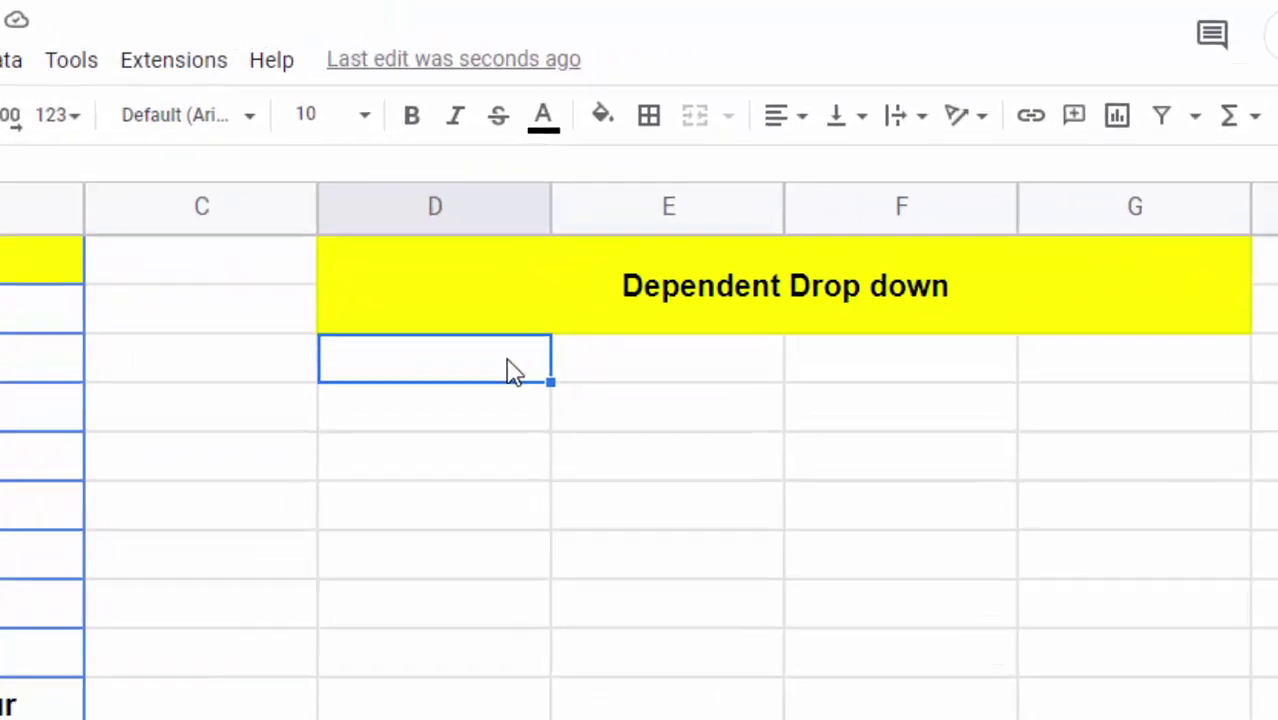
left_click(548, 424)
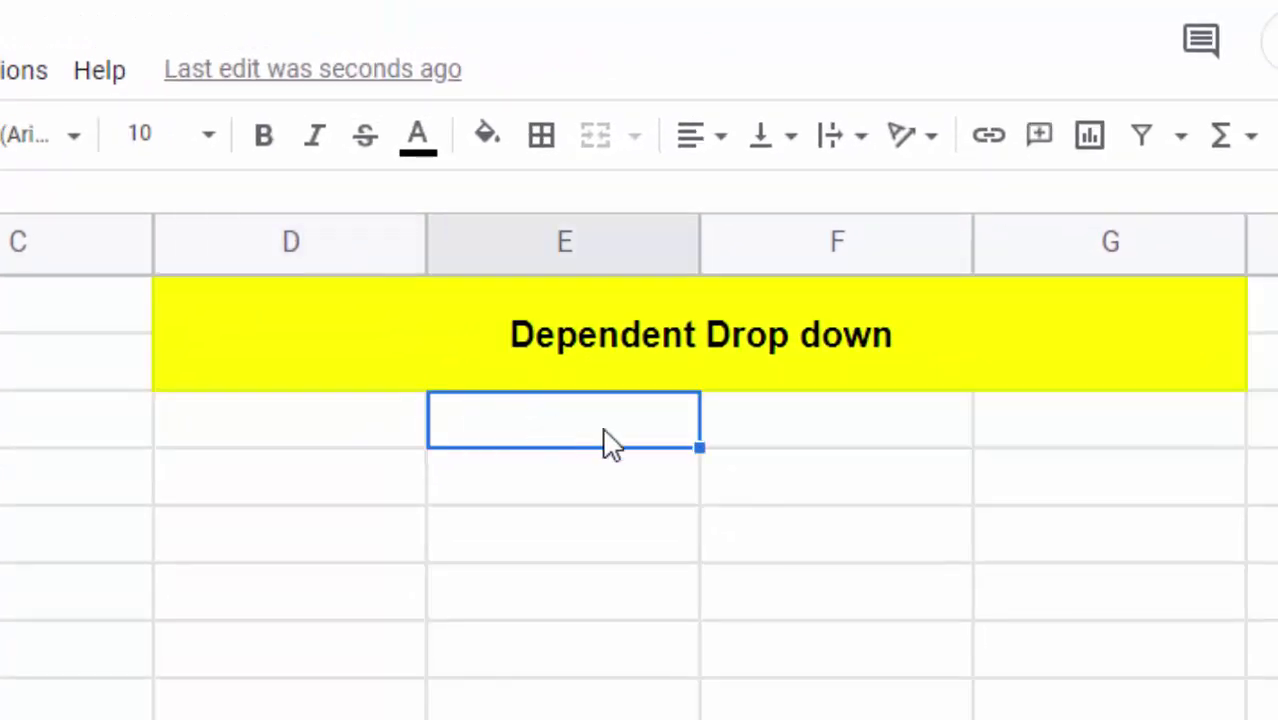
left_click(345, 418)
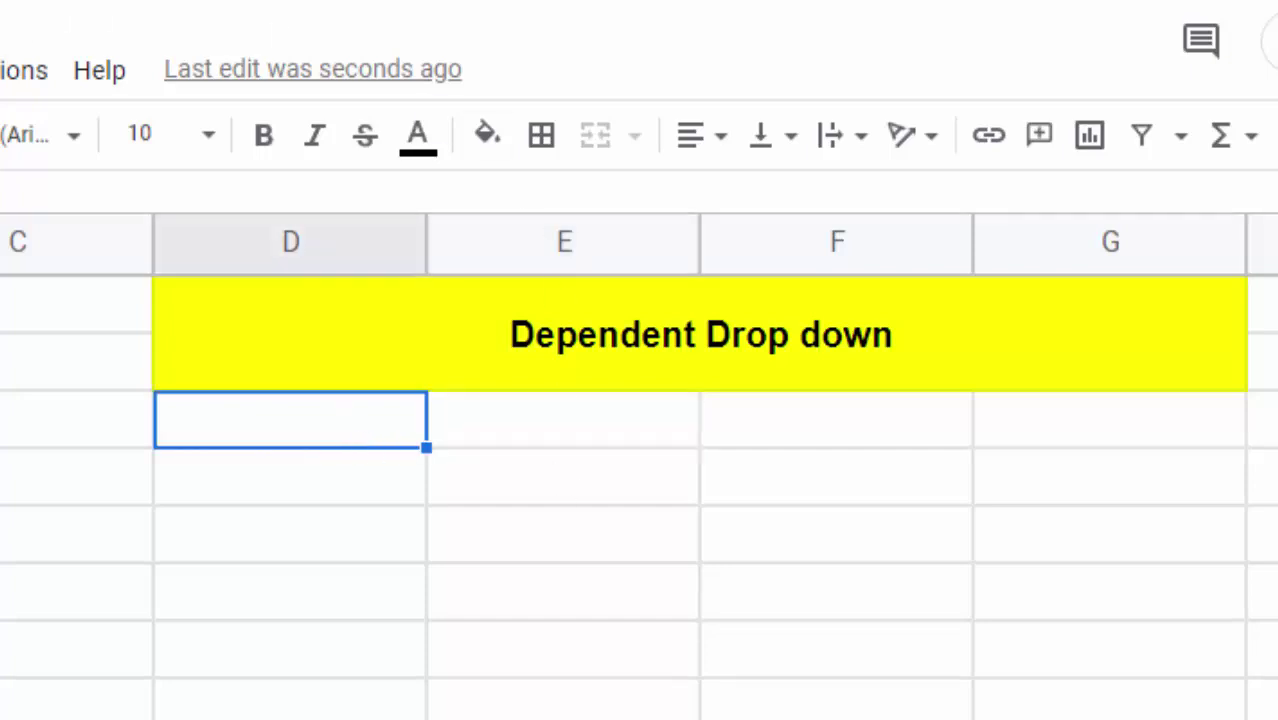
- Open data validation for D3 and set the criteria to List from a range
left_click(3, 70)
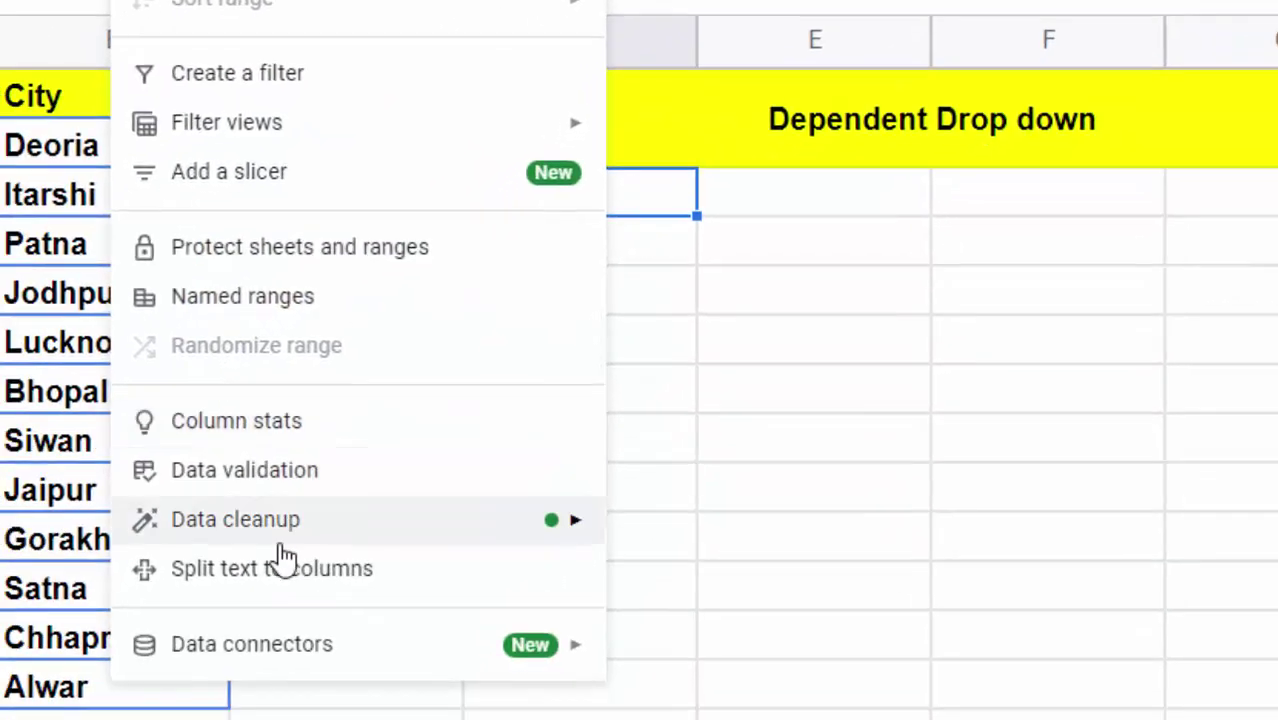
left_click(295, 485)
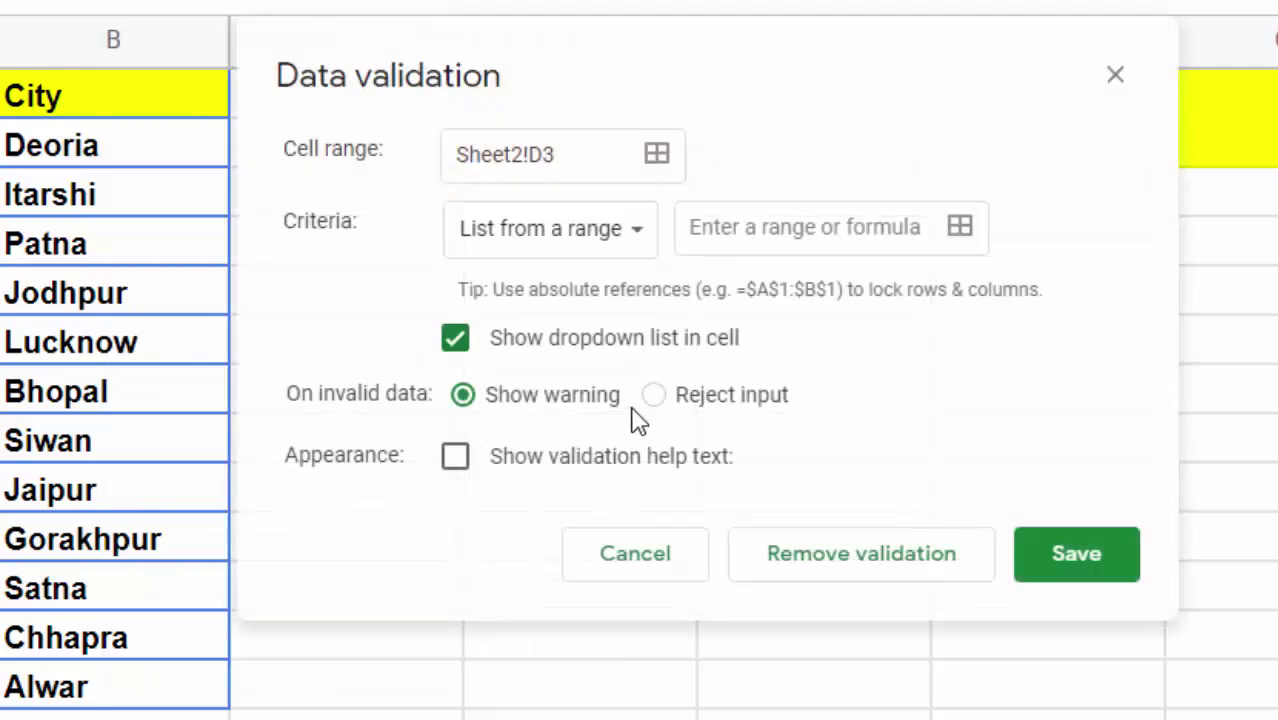
left_click(634, 232)
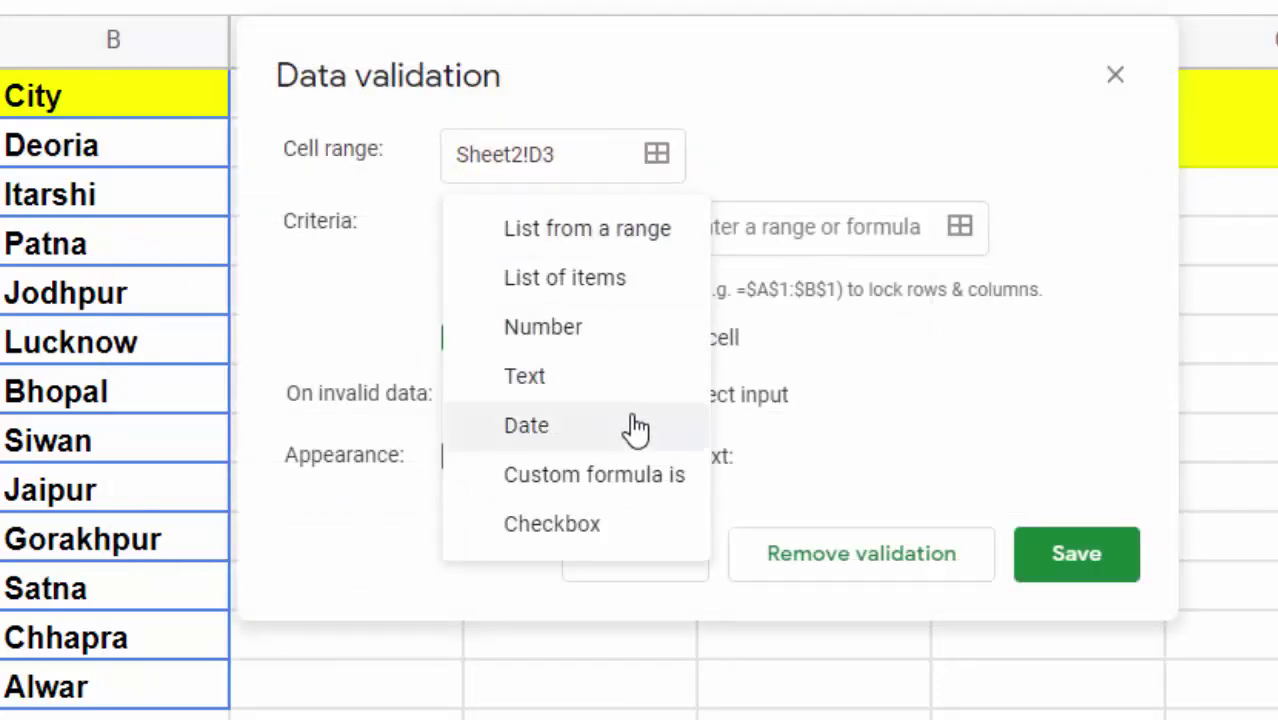
left_click(594, 428)
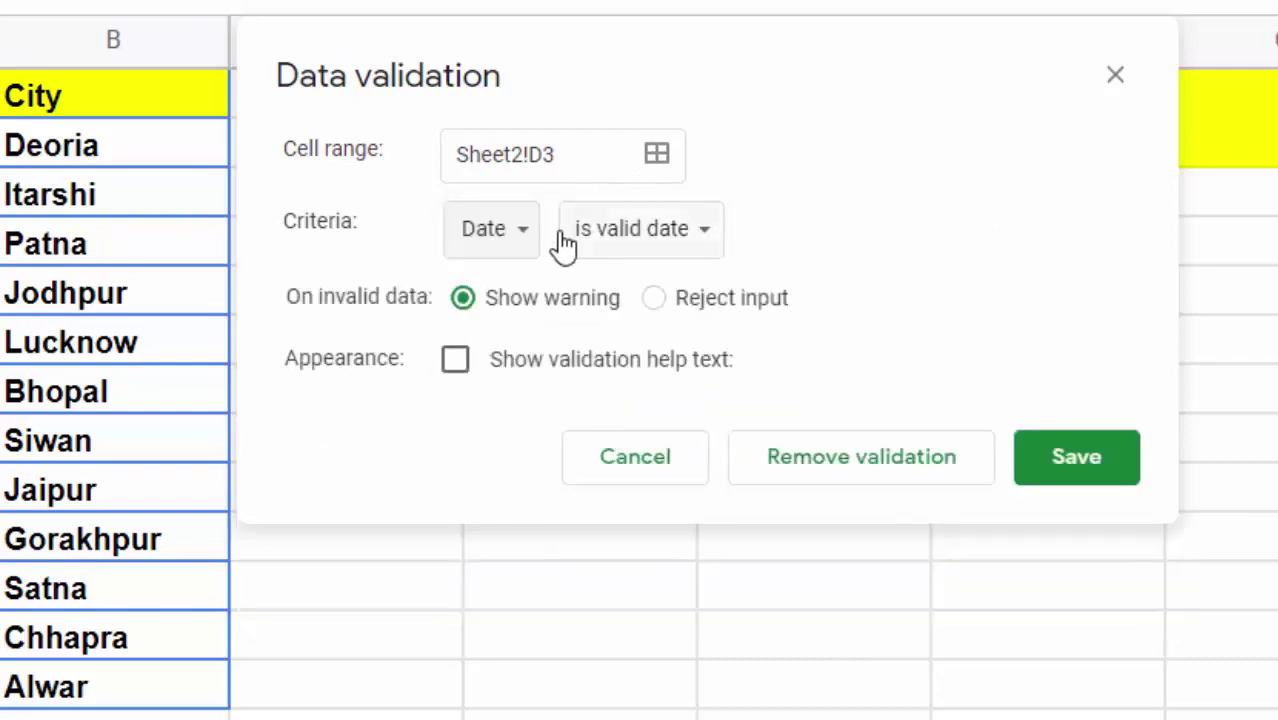
left_click(522, 245)
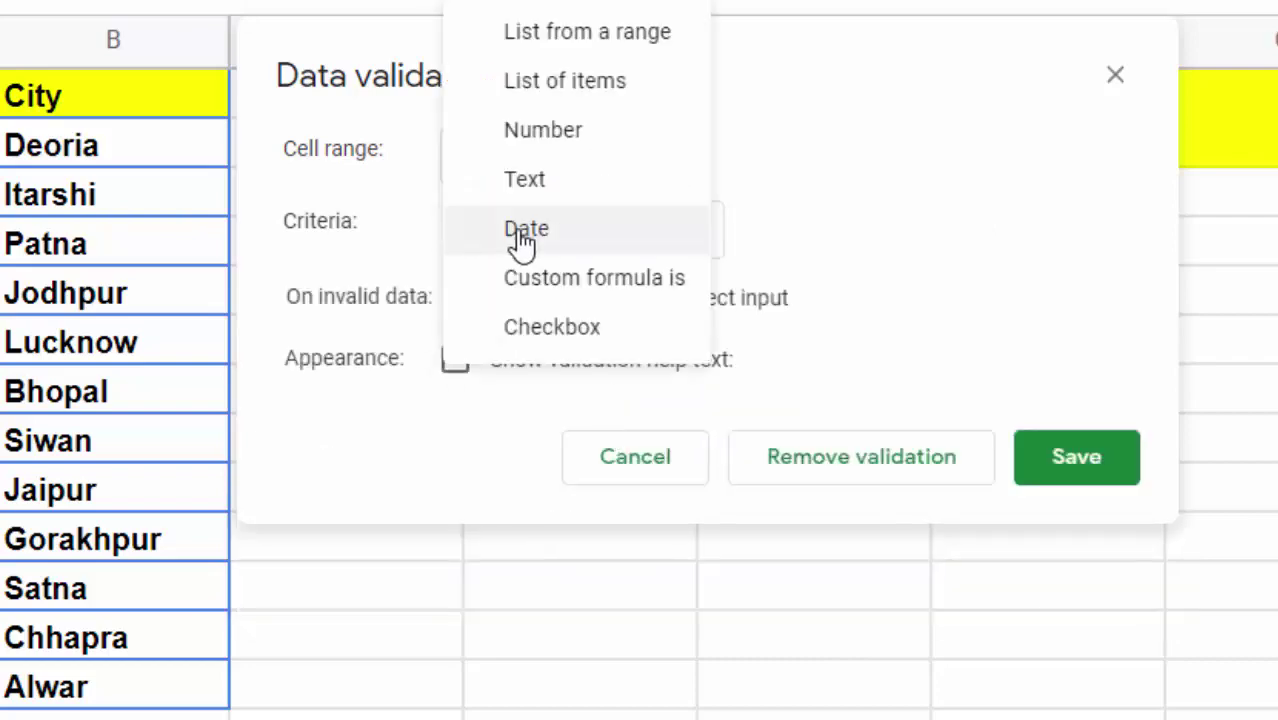
left_click(566, 38)
- Set the validation source range to the states in A2:A
left_click(788, 262)
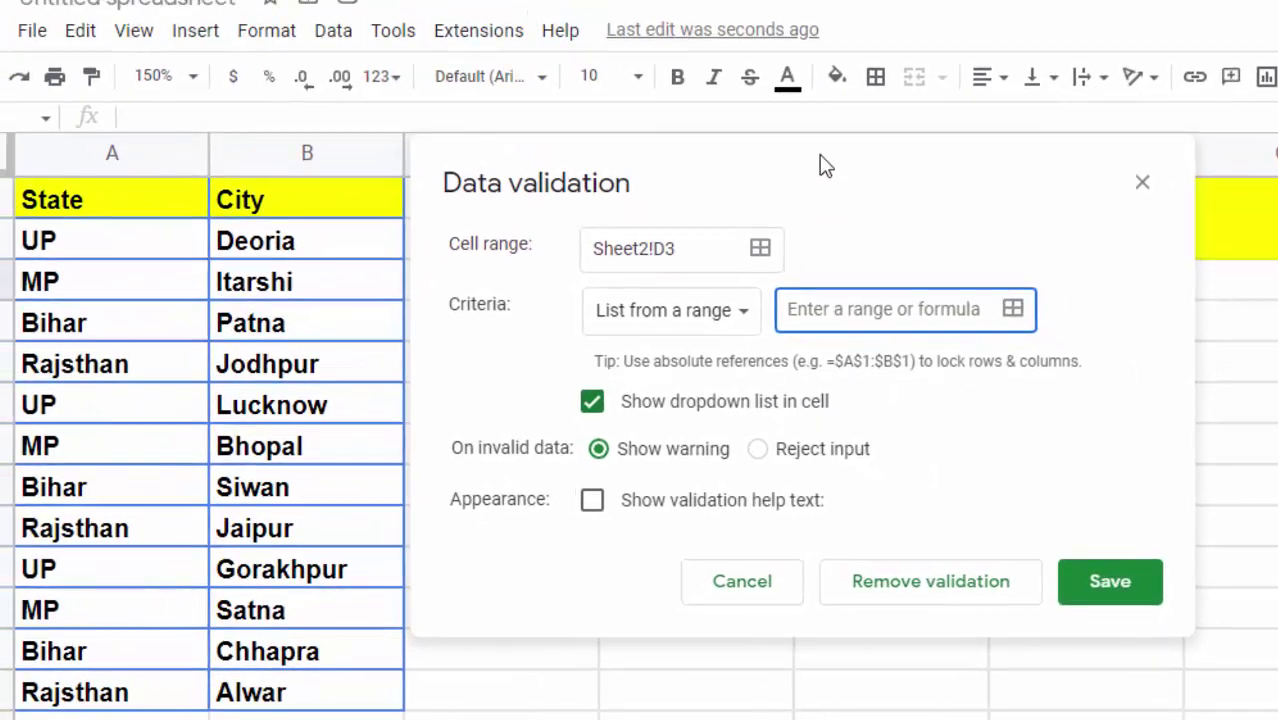
left_click_drag(1158, 166, 1277, 201)
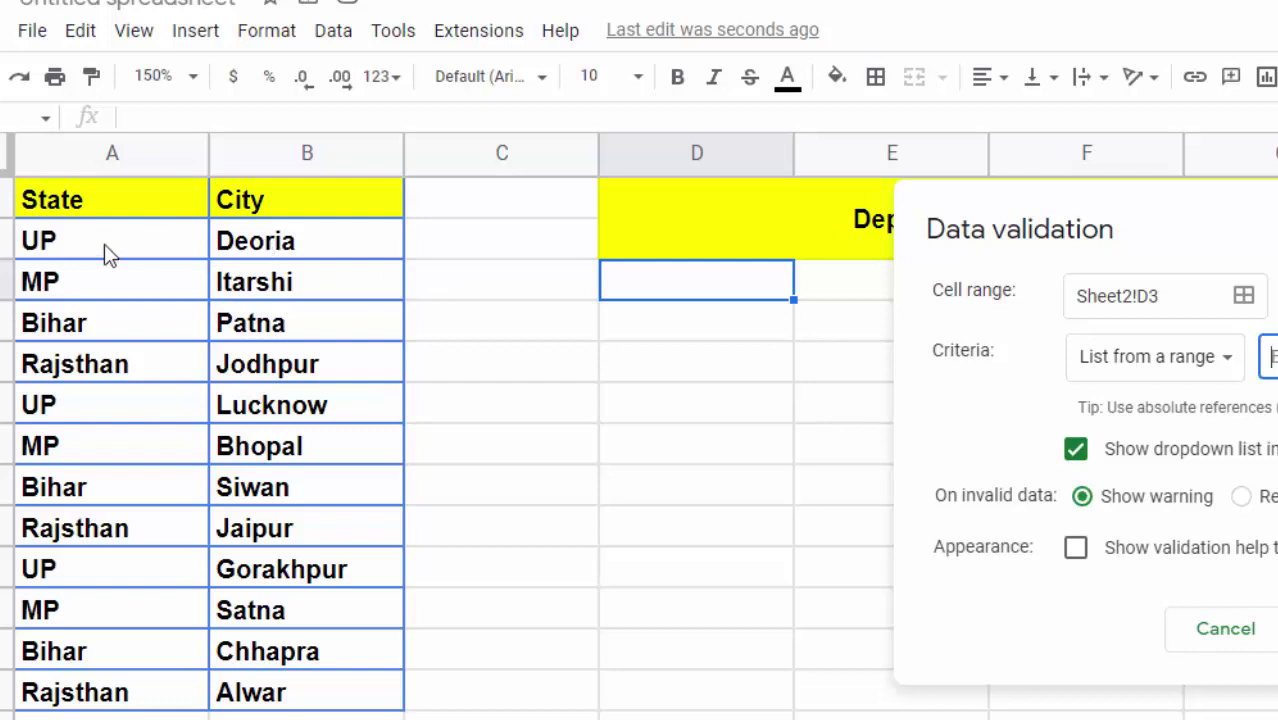
left_click_drag(104, 244, 112, 515)
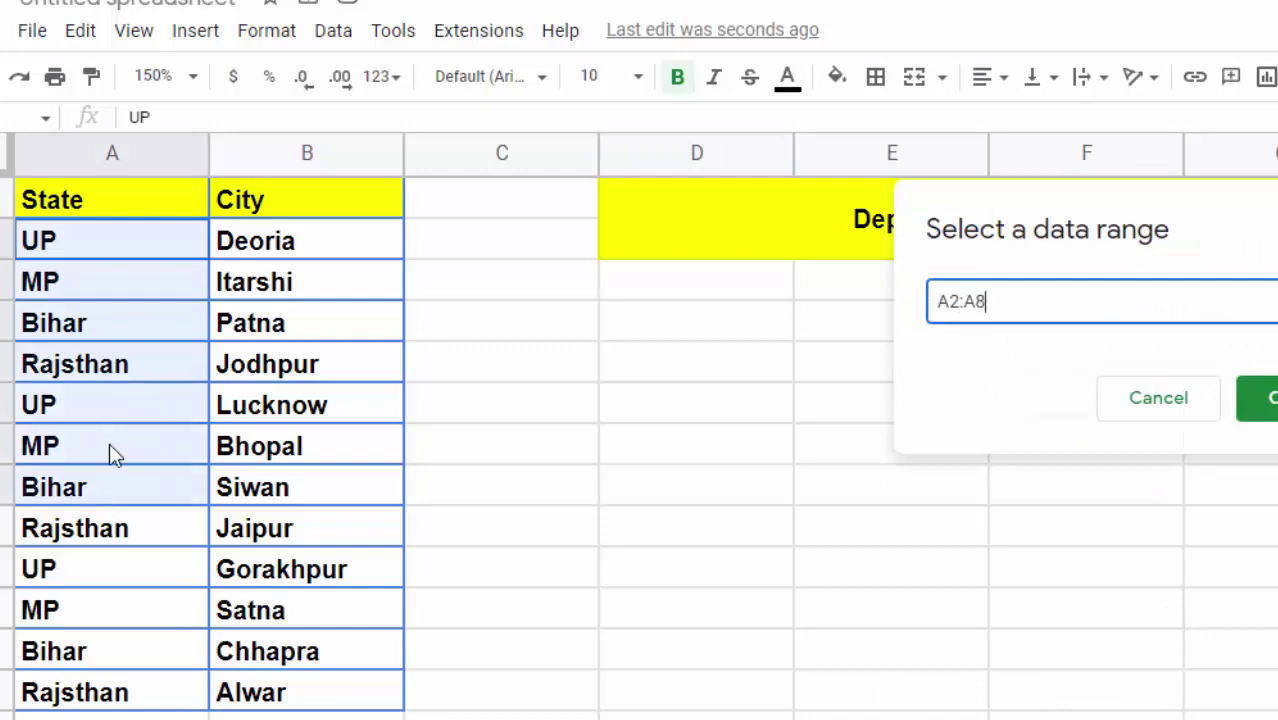
left_click_drag(110, 447, 120, 365)
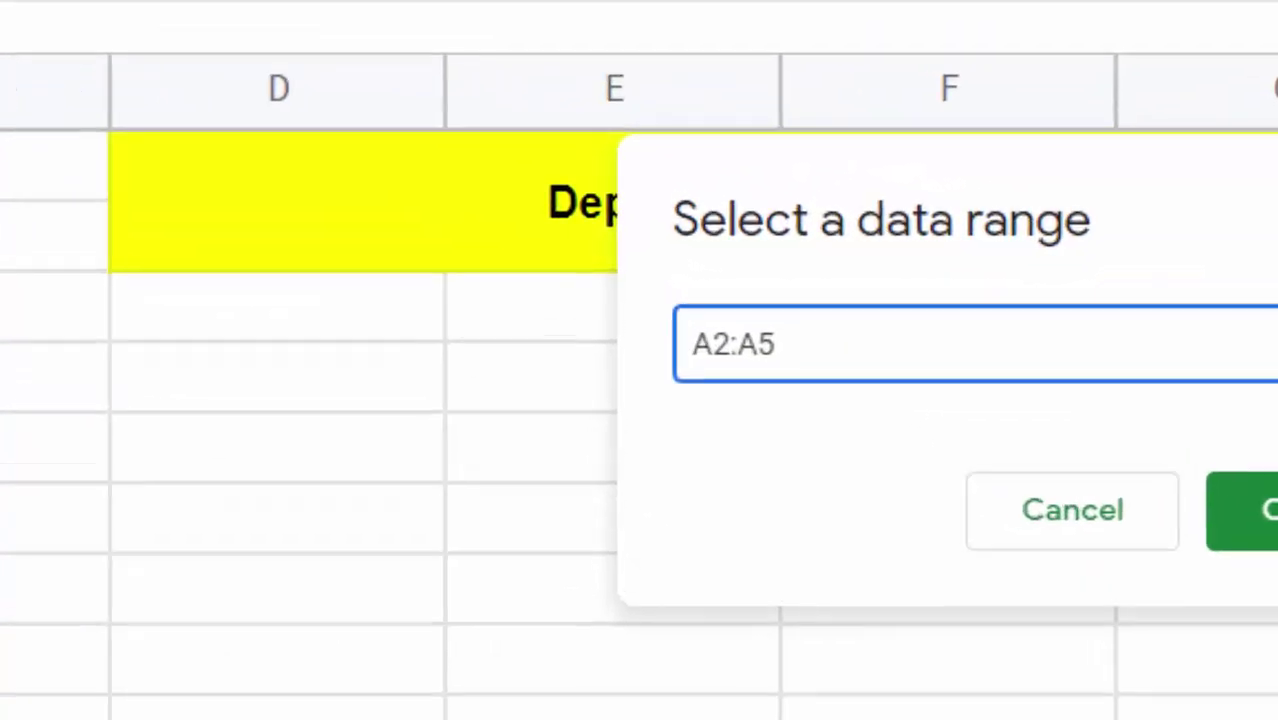
key("BackSpace")
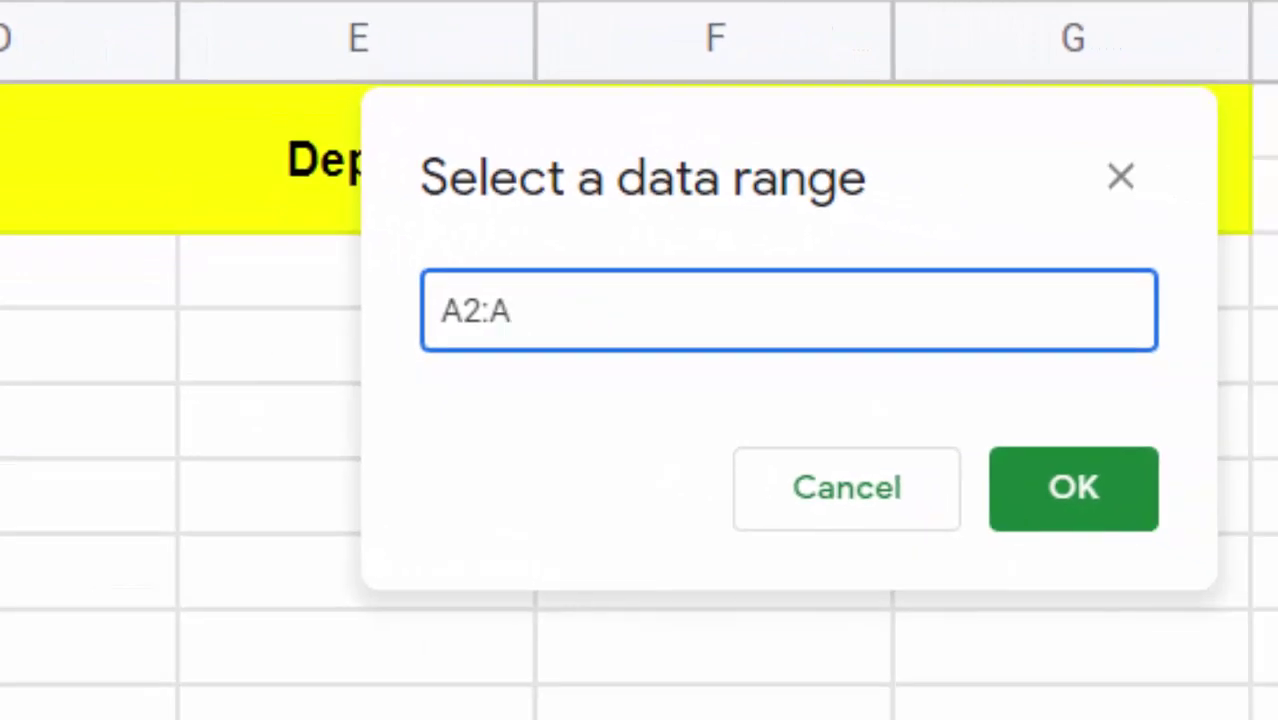
left_click(1050, 485)
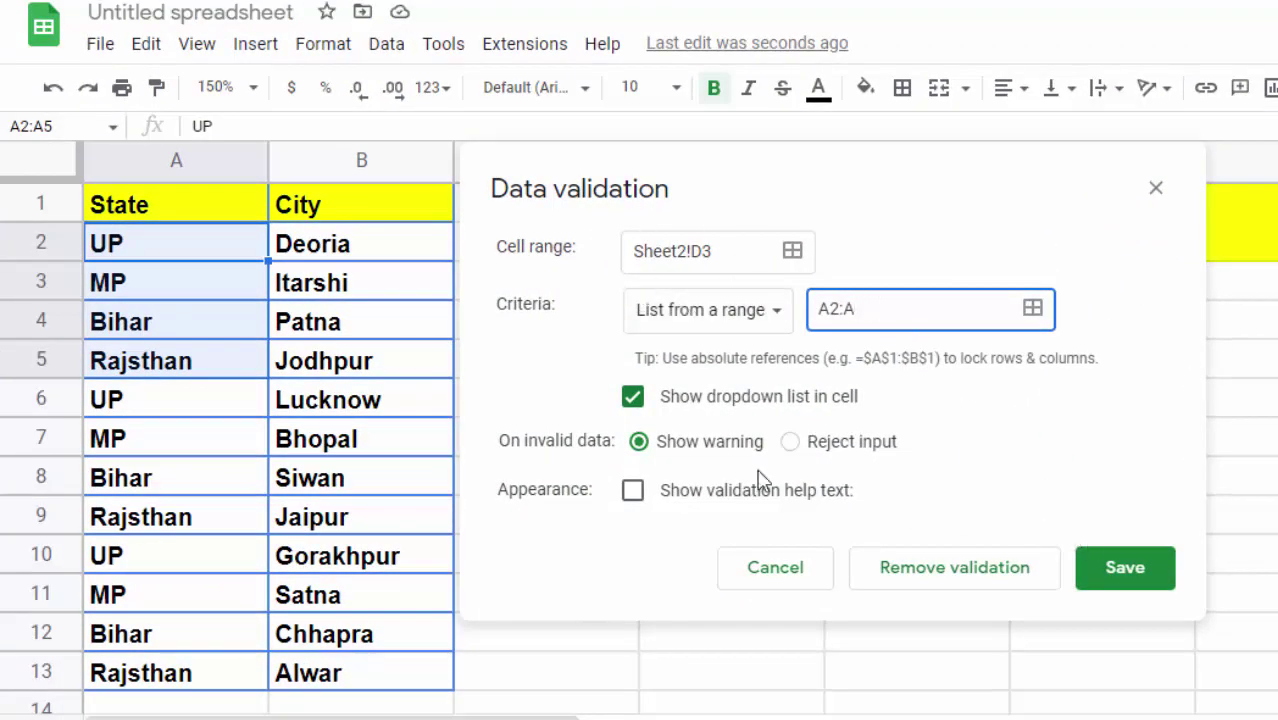
- Choose Reject input, save the rule, and check D3's list of states
left_click(790, 442)
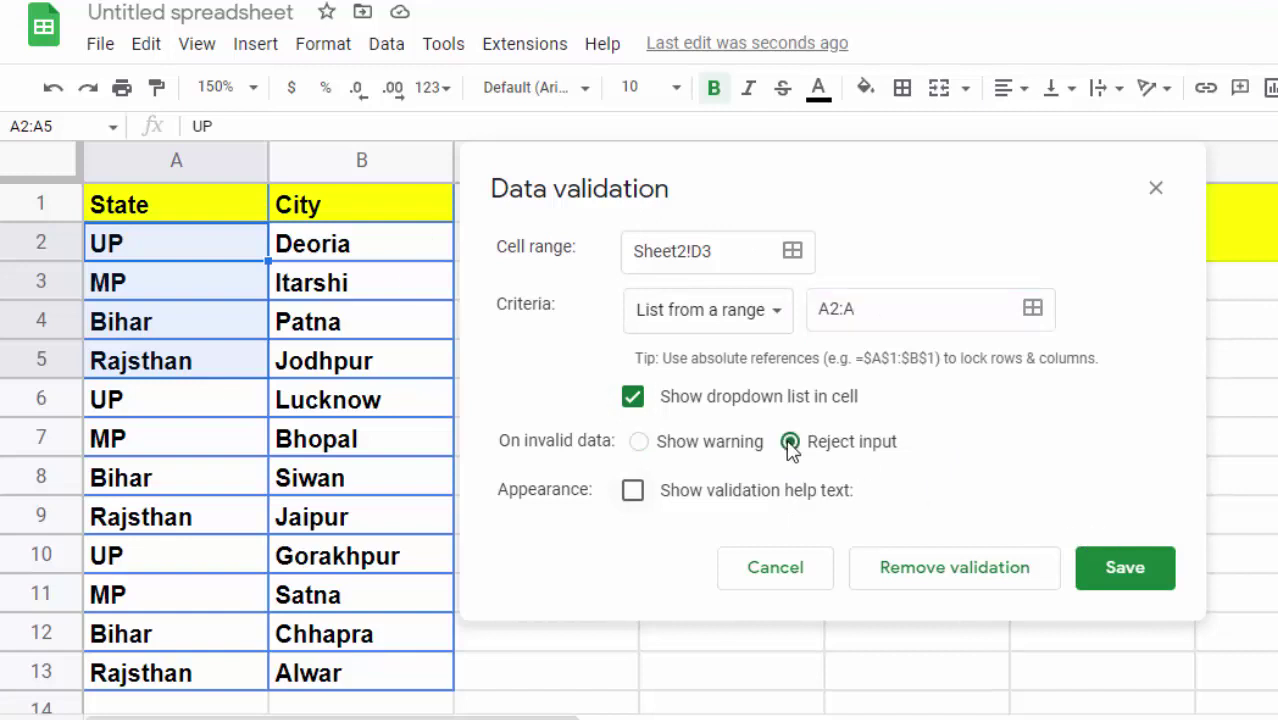
left_click(1115, 575)
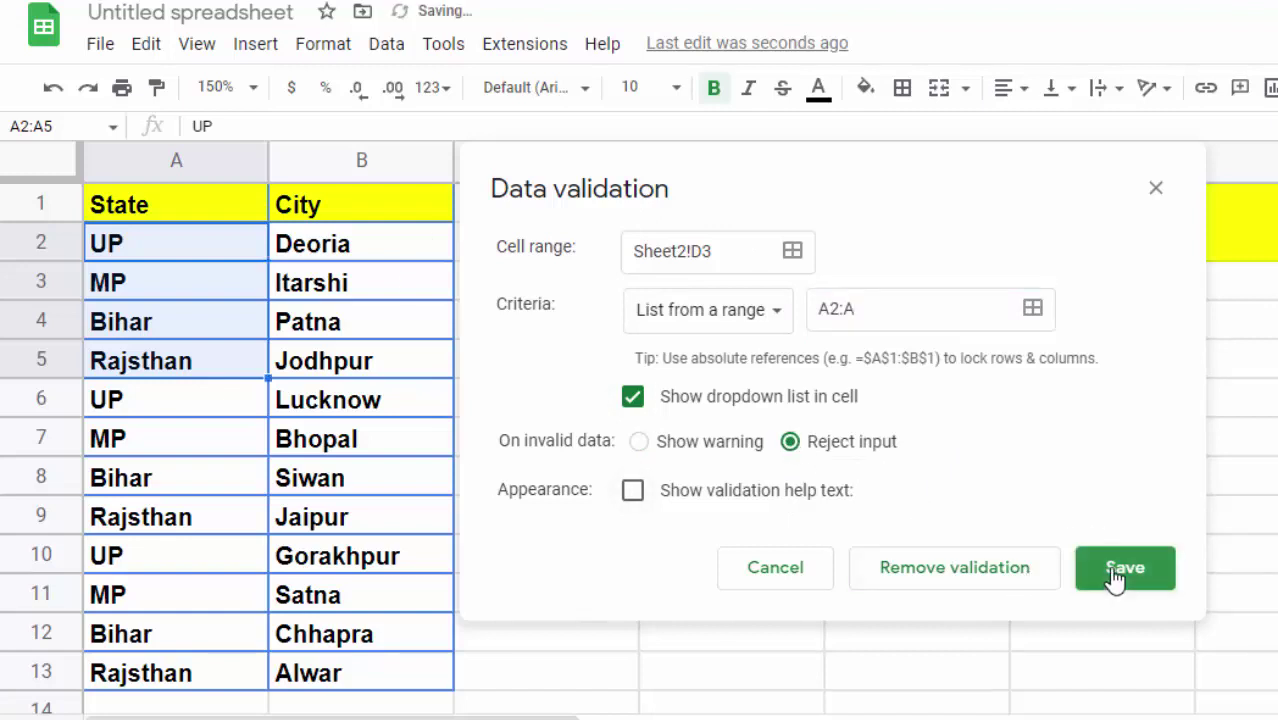
left_click(810, 284)
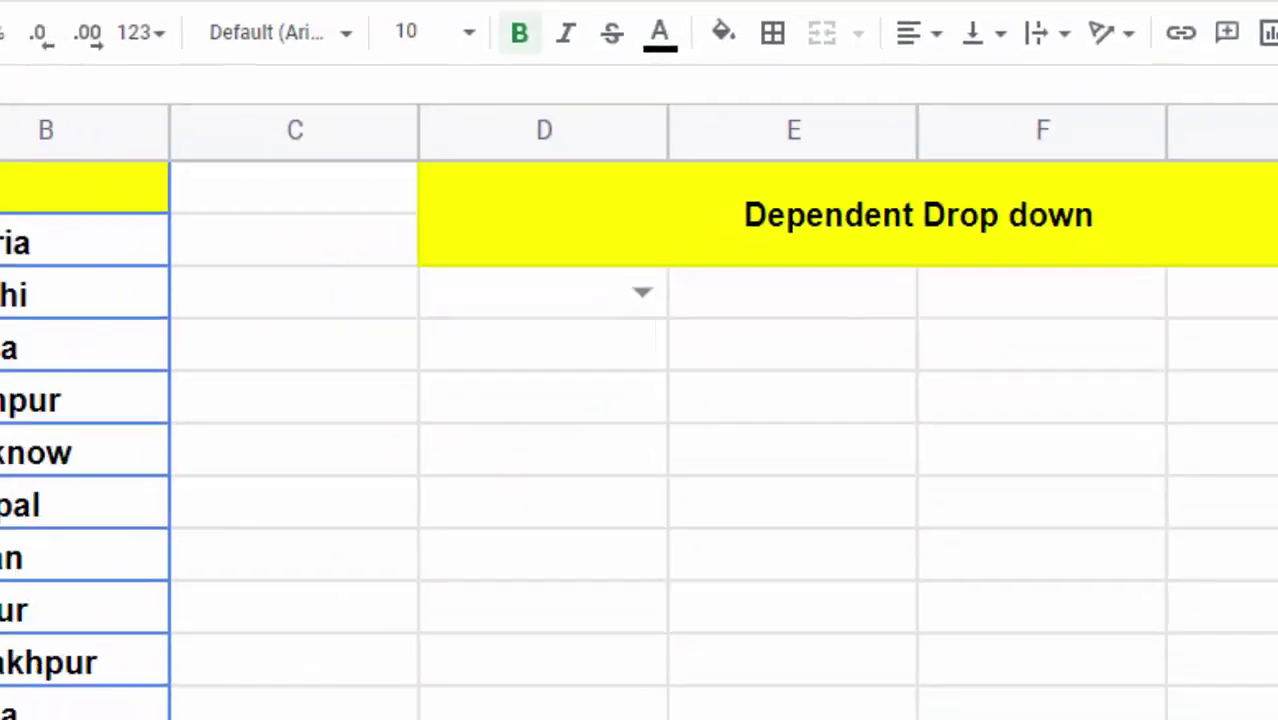
- Enter =filter(B2:B,A2:A=D3) in E3 to list cities for D3's state
left_click(860, 284)
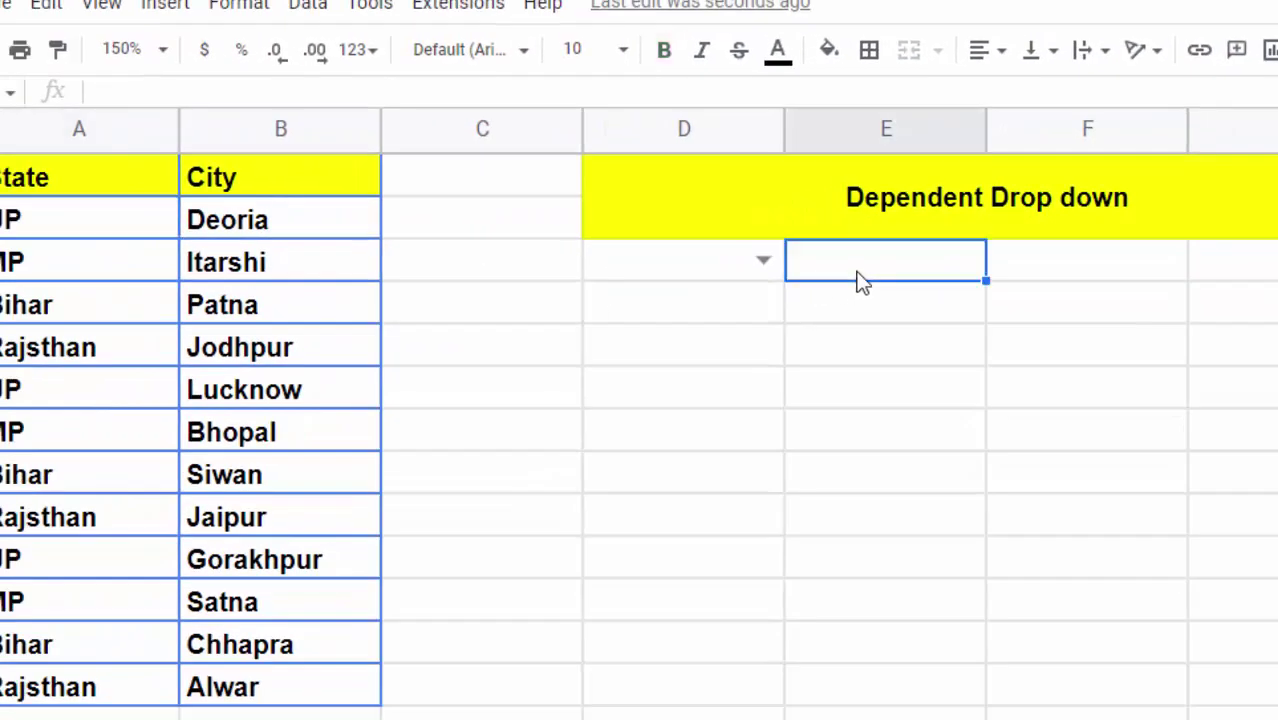
type("=")
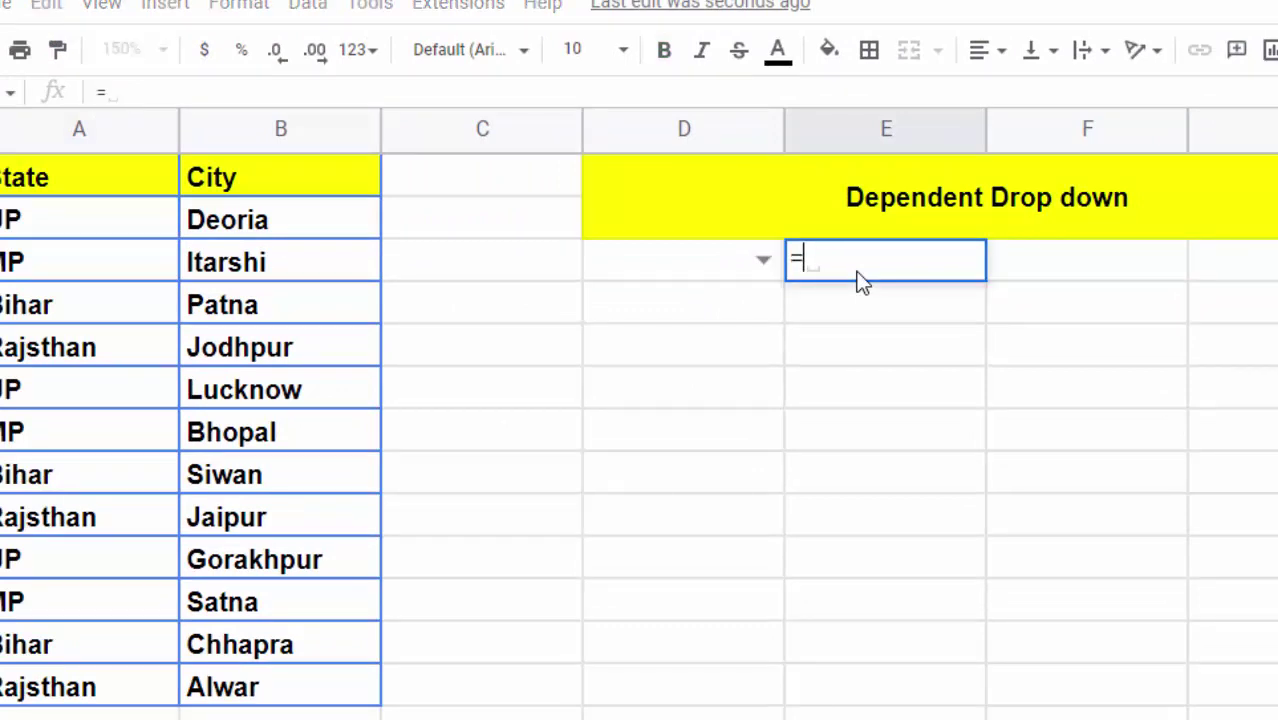
type("filter")
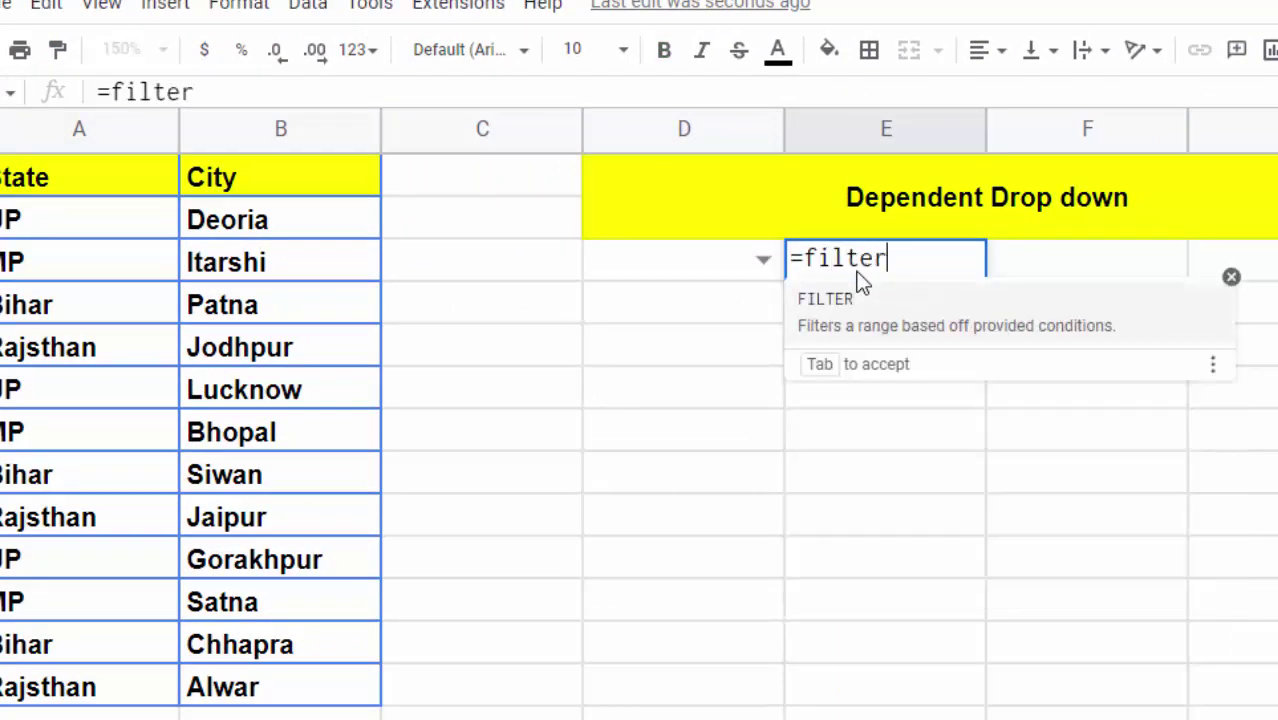
type("(")
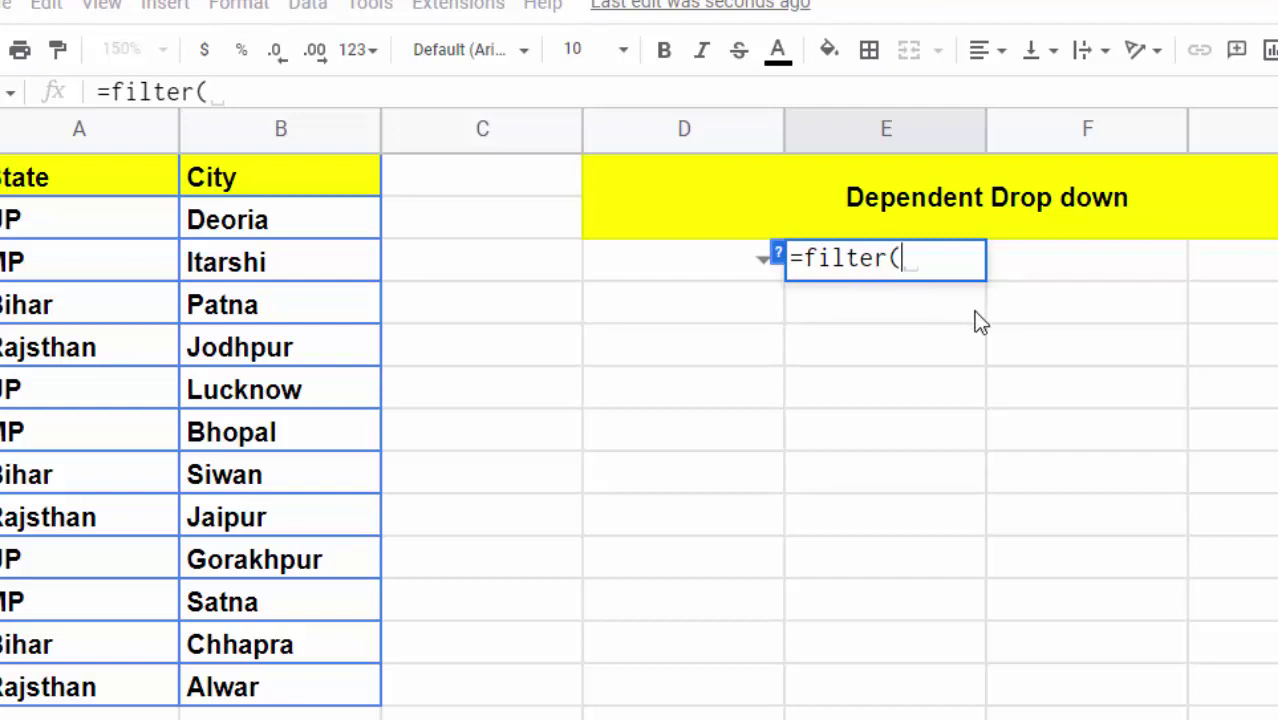
left_click_drag(227, 221, 229, 370)
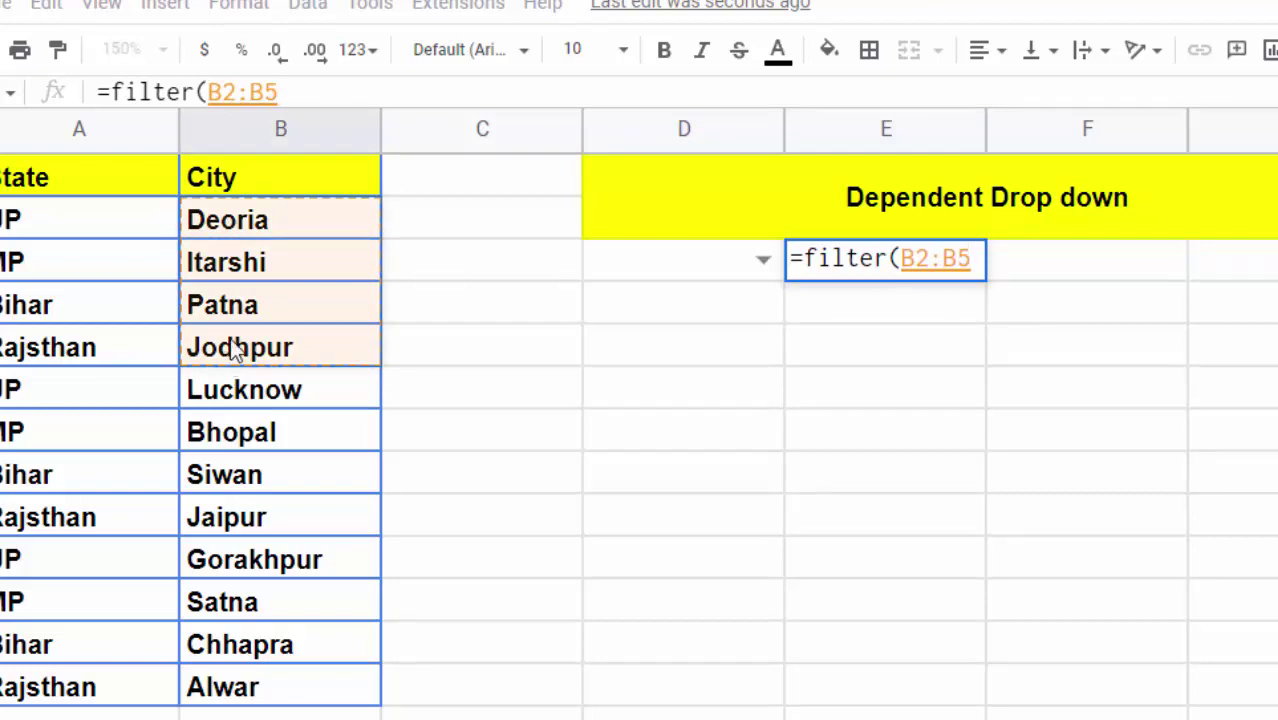
key("BackSpace")
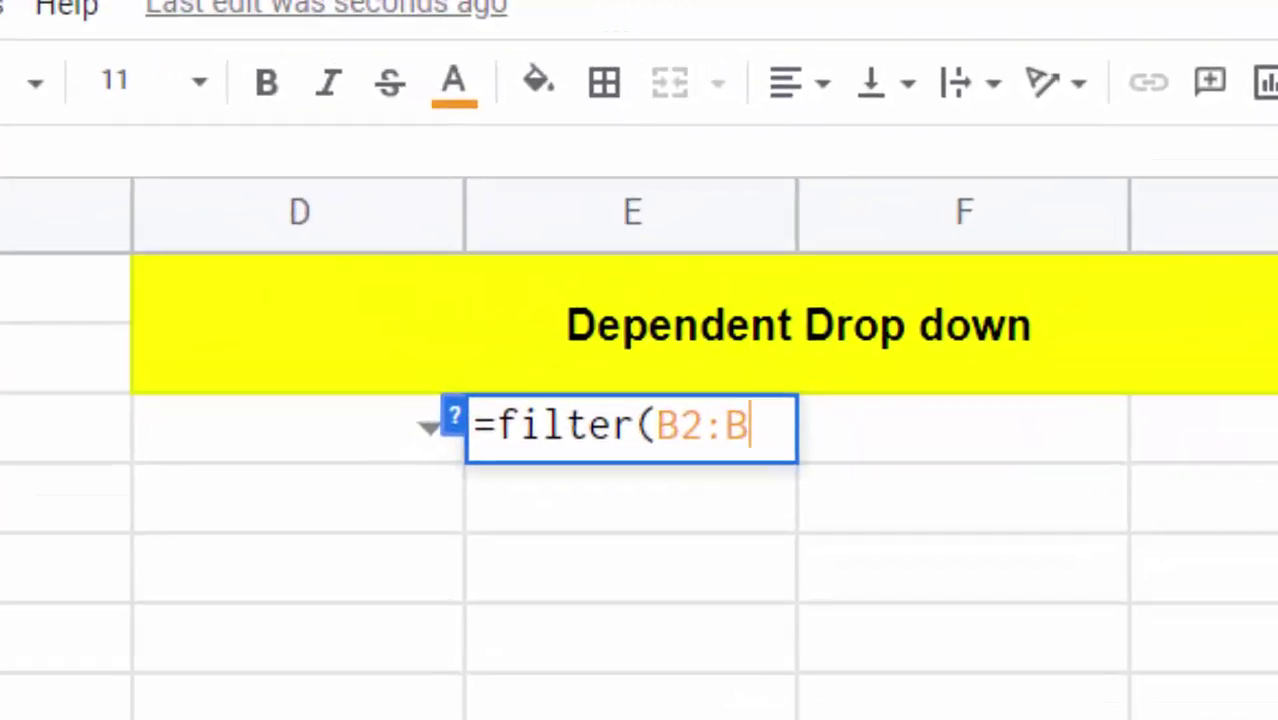
type(", ")
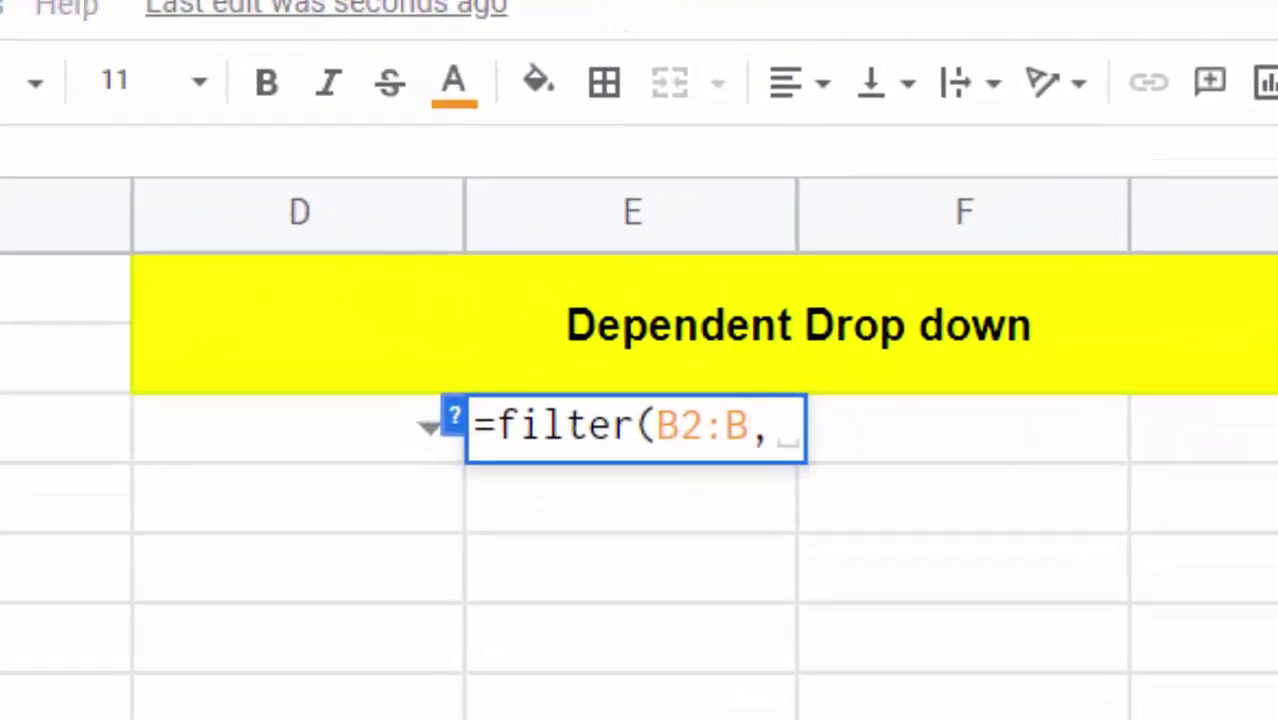
type("A2:A8")
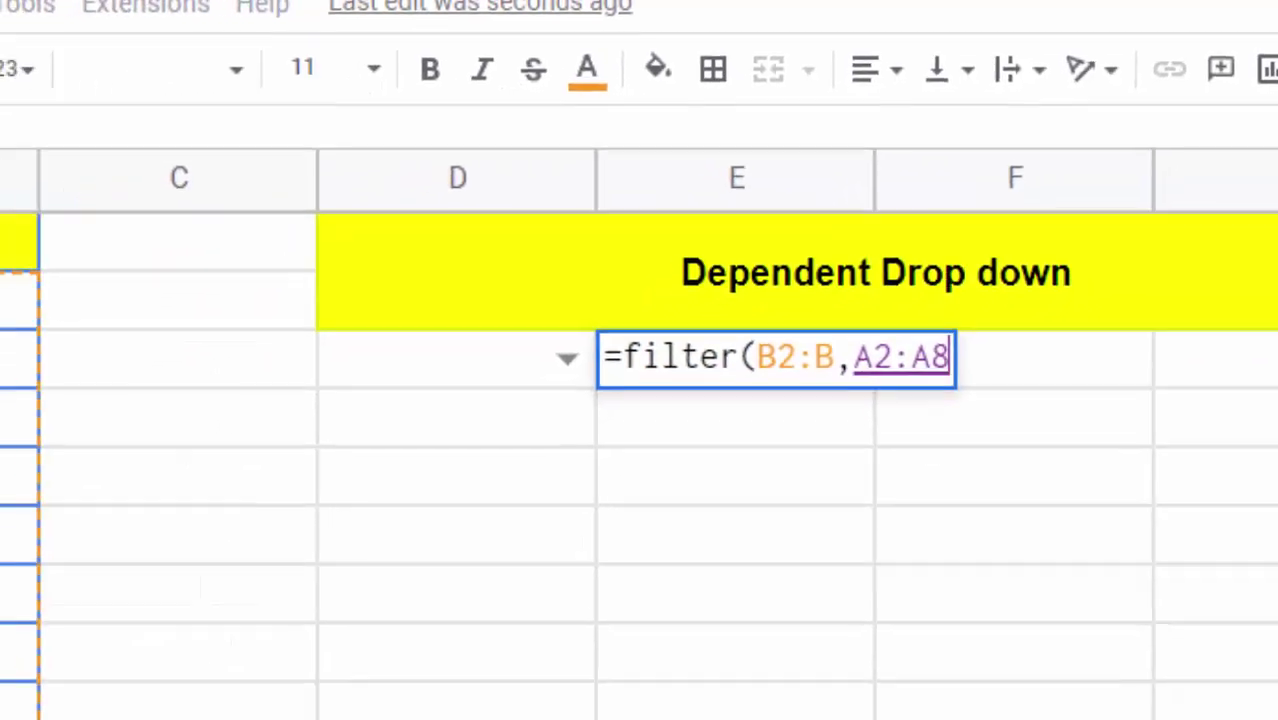
left_click_drag(100, 216, 50, 466)
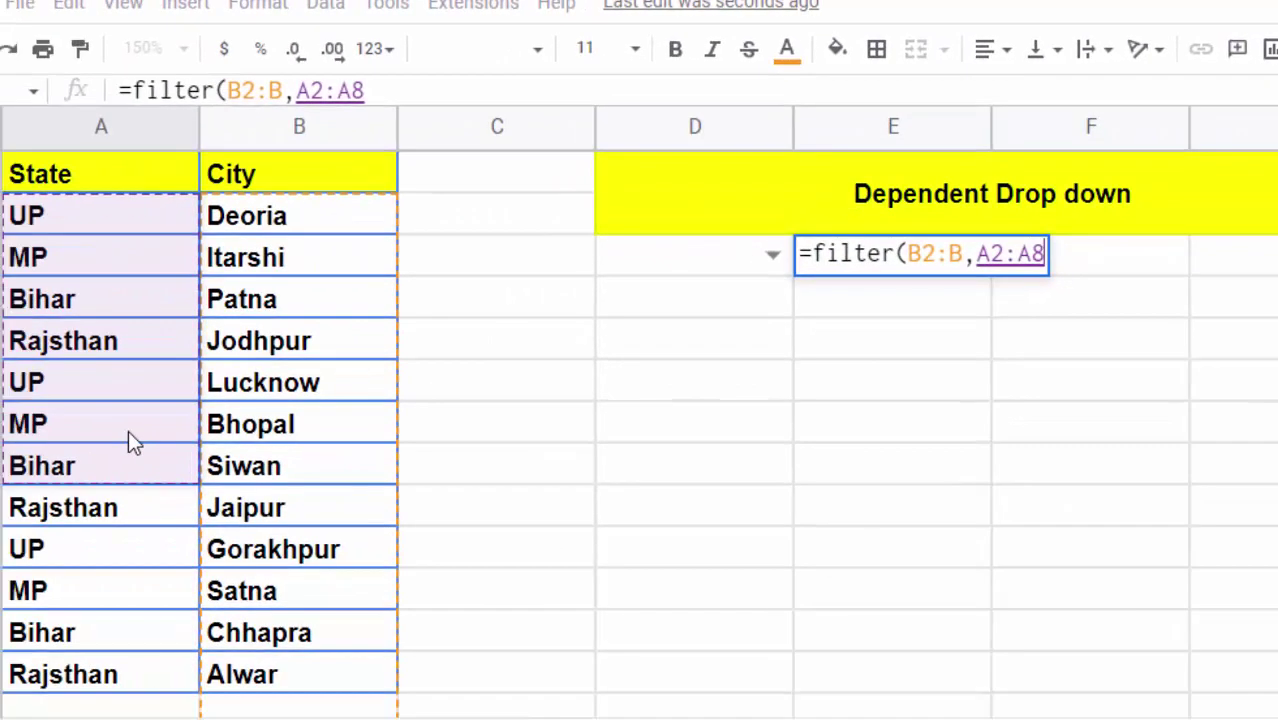
key("BackSpace")
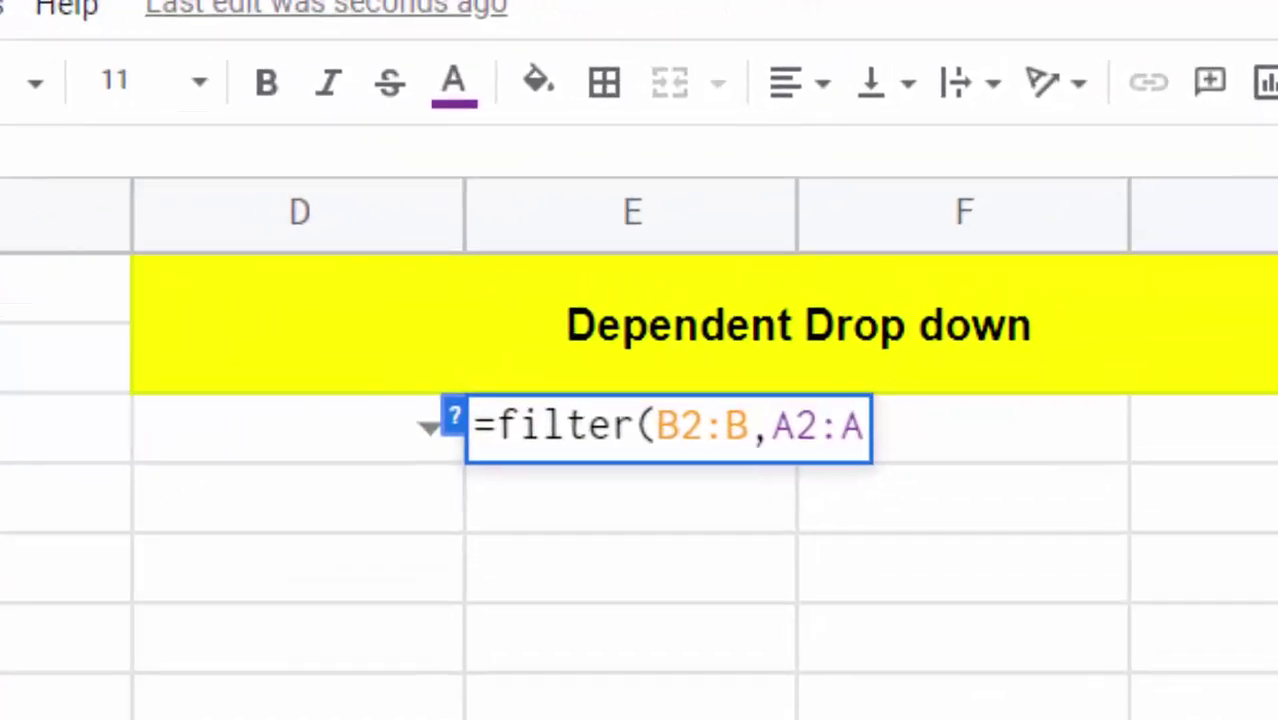
type("=")
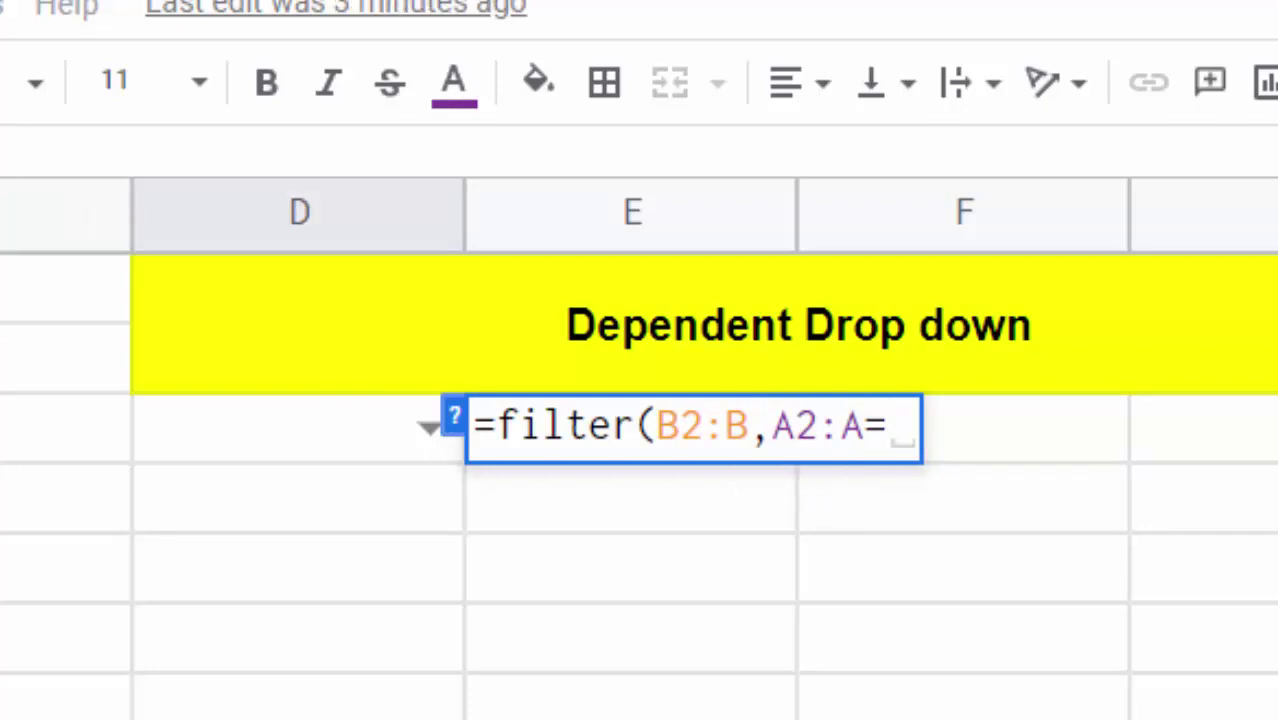
left_click(271, 423)
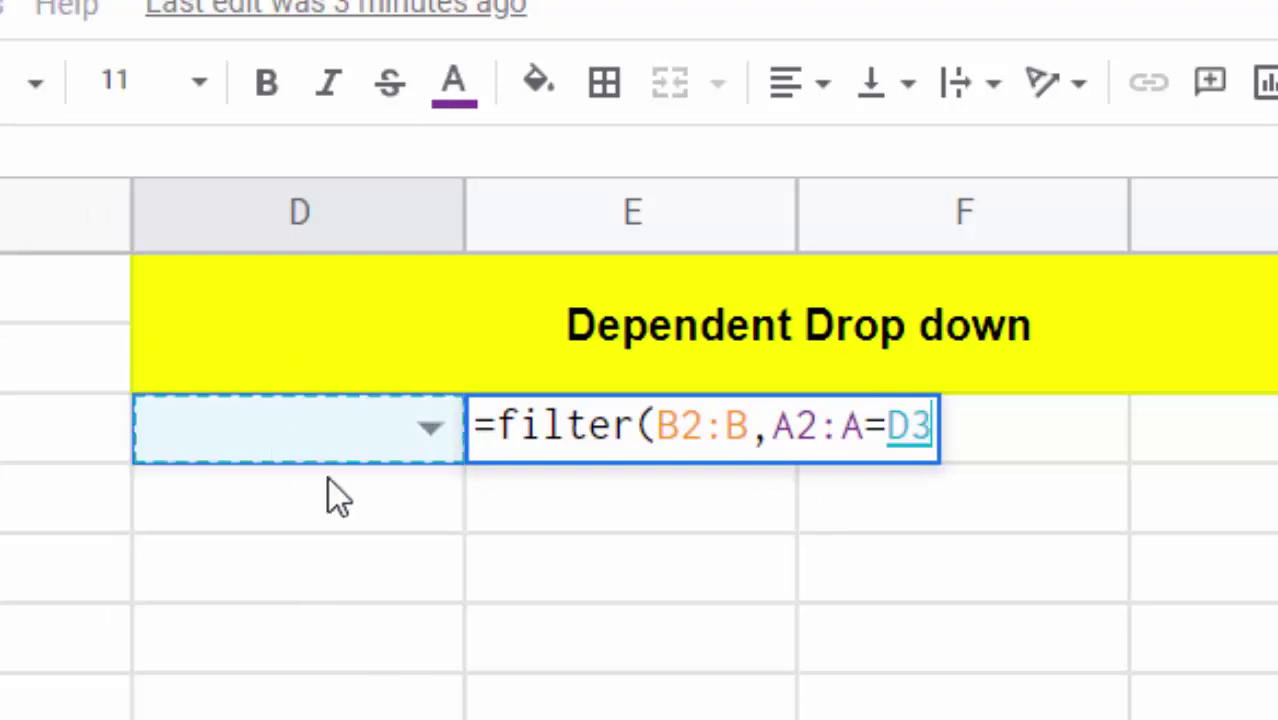
type(")")
key("Return")
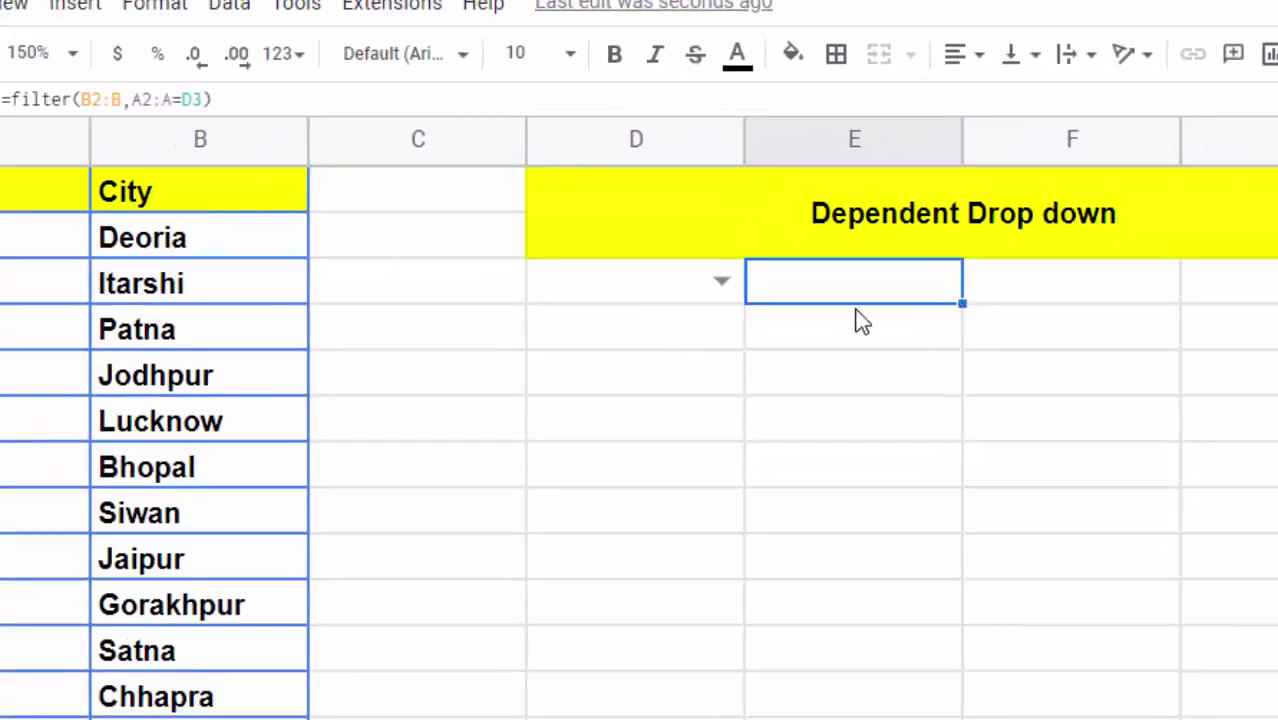
- Test D3 with UP, MP and Bihar, ending on Rajsthan to show Jodhpur, Jaipur and Alwar
left_click(720, 284)
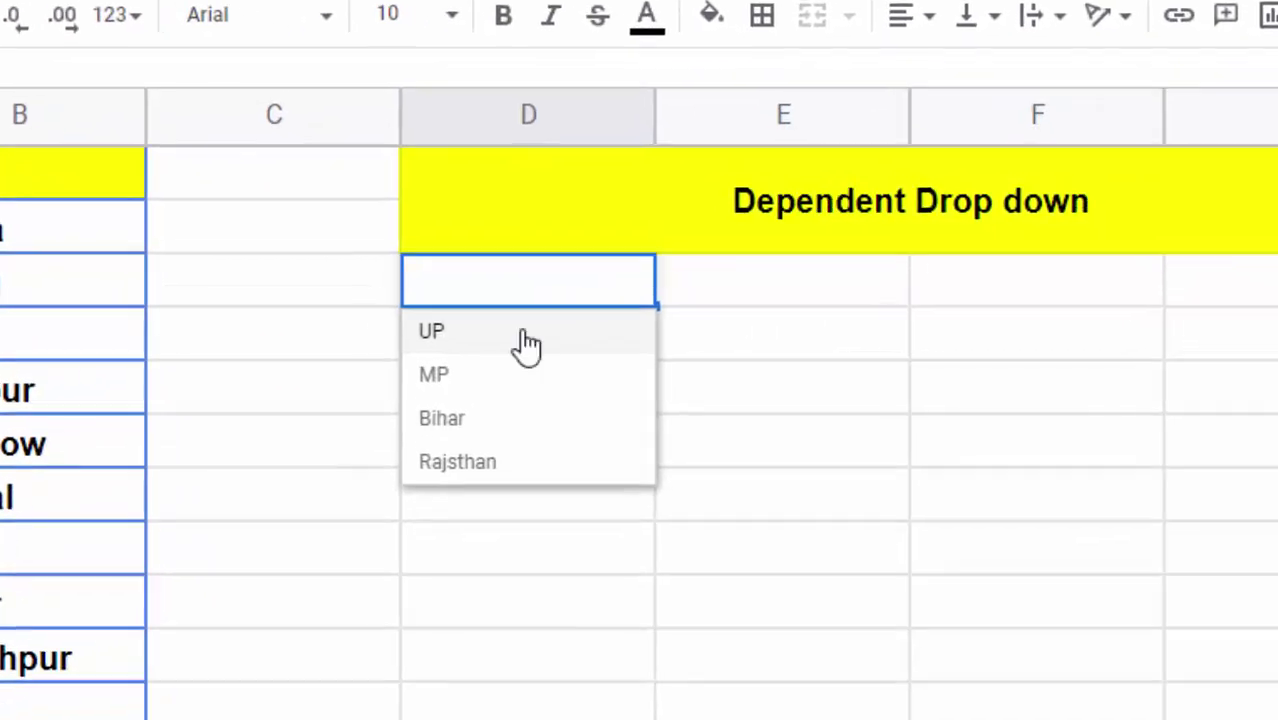
left_click(630, 330)
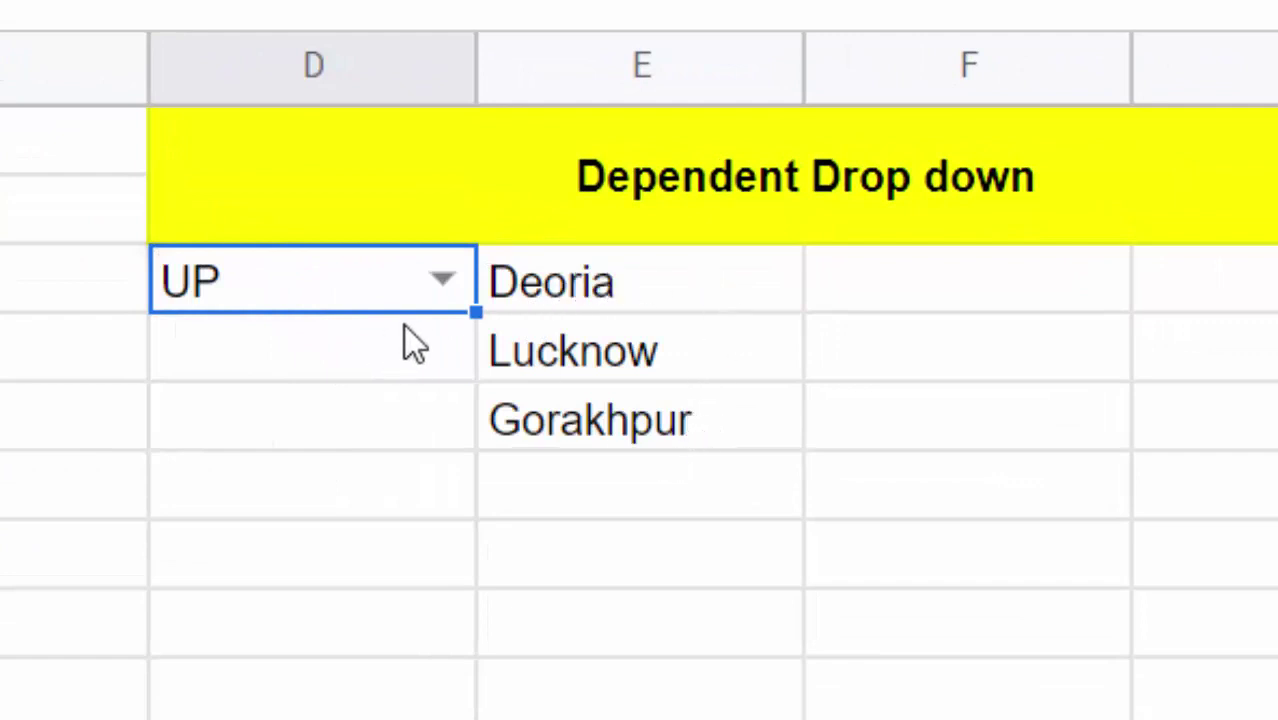
left_click(462, 289)
left_click(310, 402)
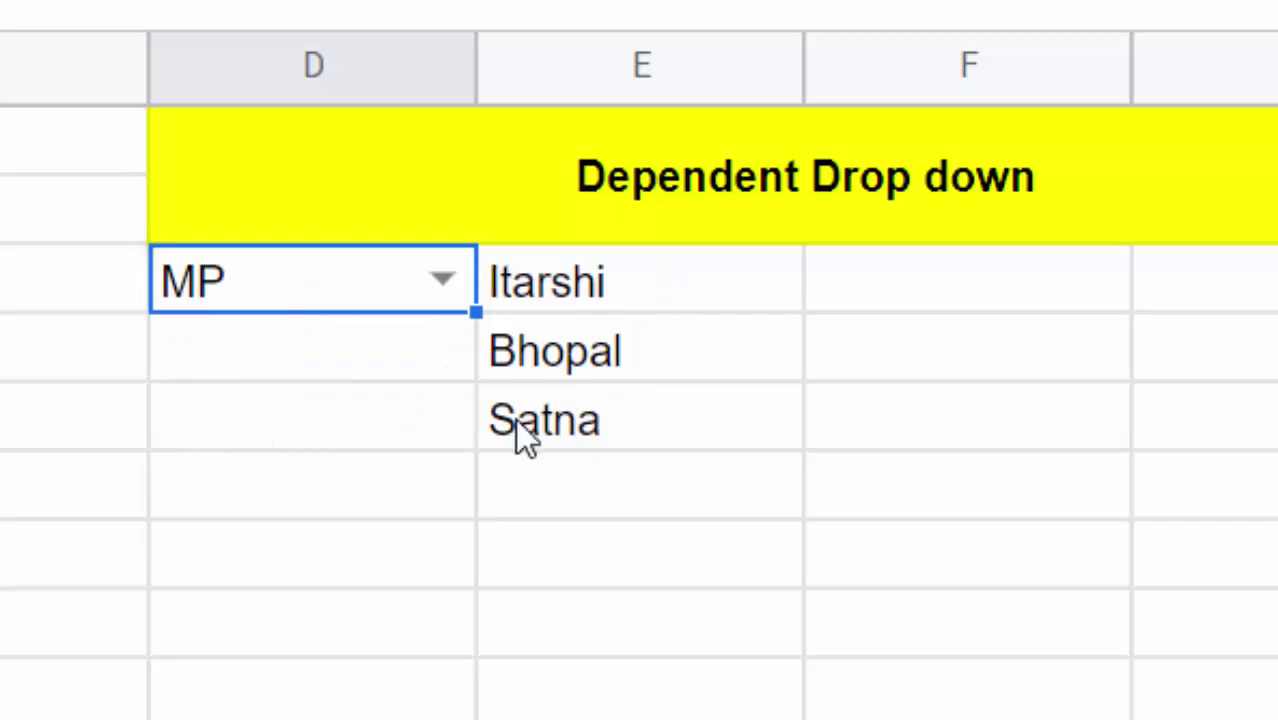
left_click(440, 282)
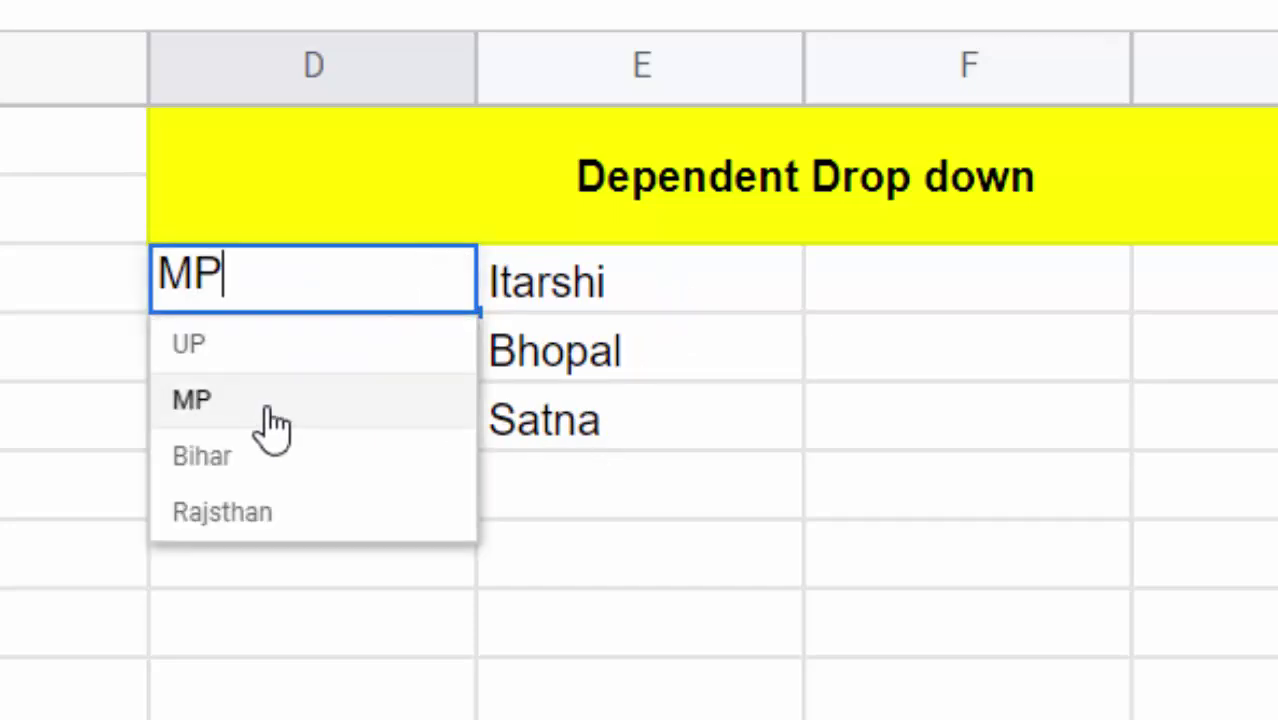
left_click(258, 460)
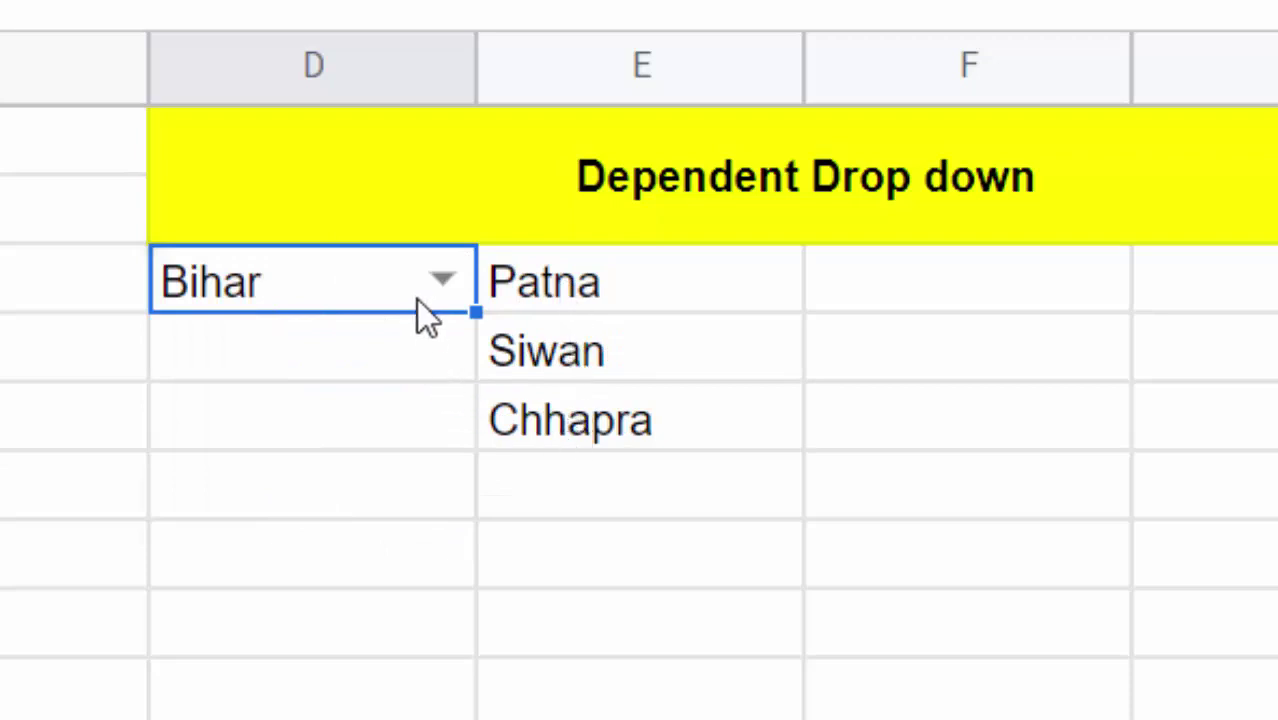
left_click(428, 282)
left_click(313, 518)
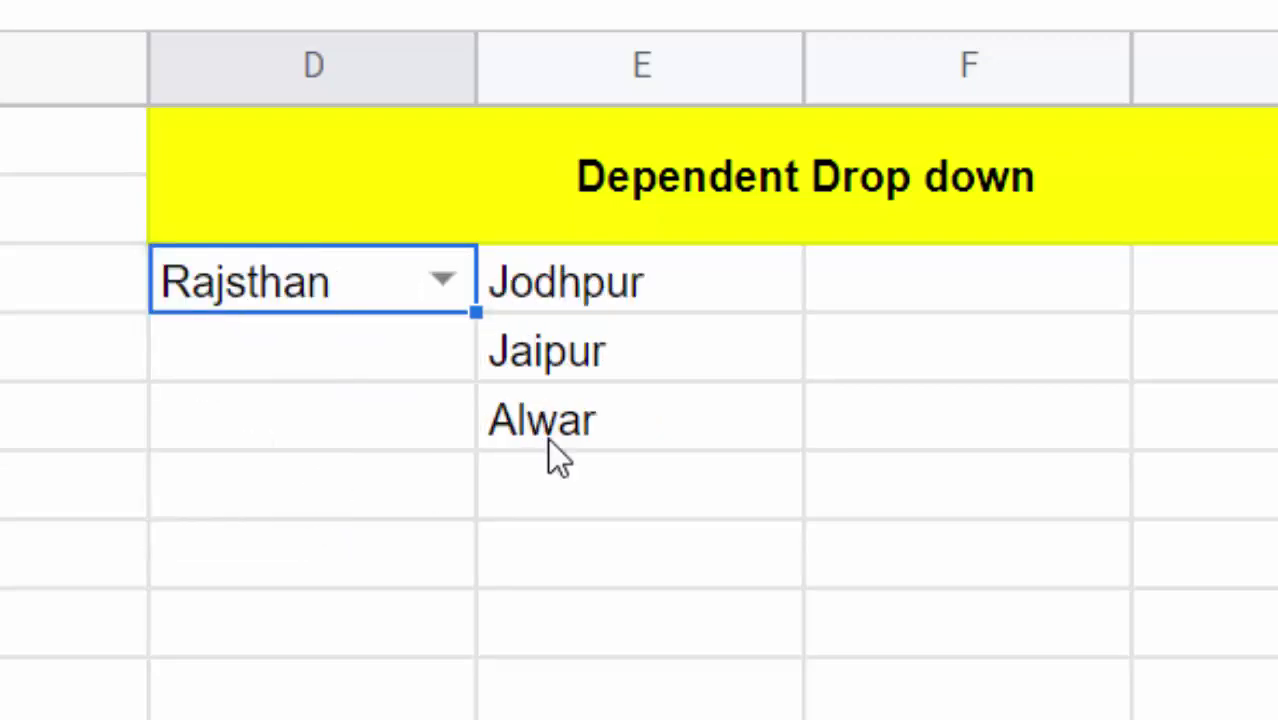